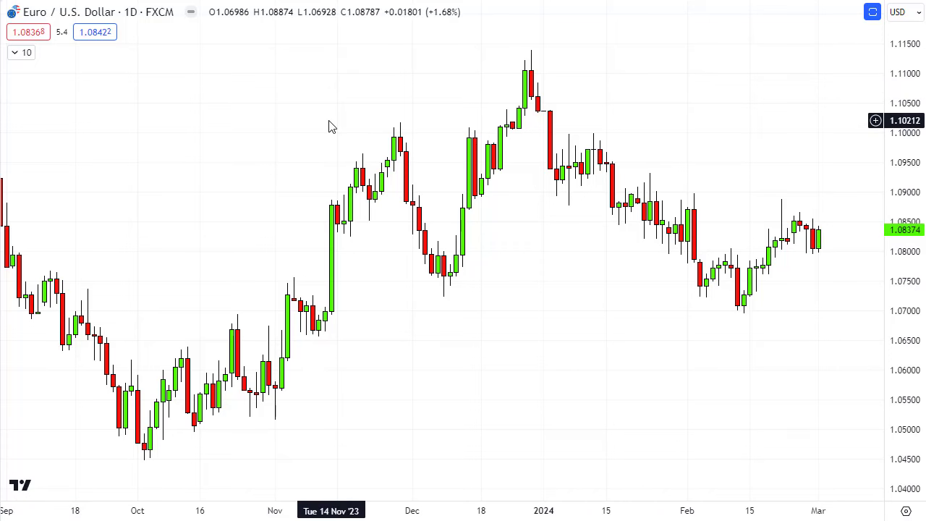
# Examine the EUR/USD daily chart's price history from 2022 through March 2024.
pyautogui.scroll(-1, 329, 127)
pyautogui.scroll(1, 329, 127)
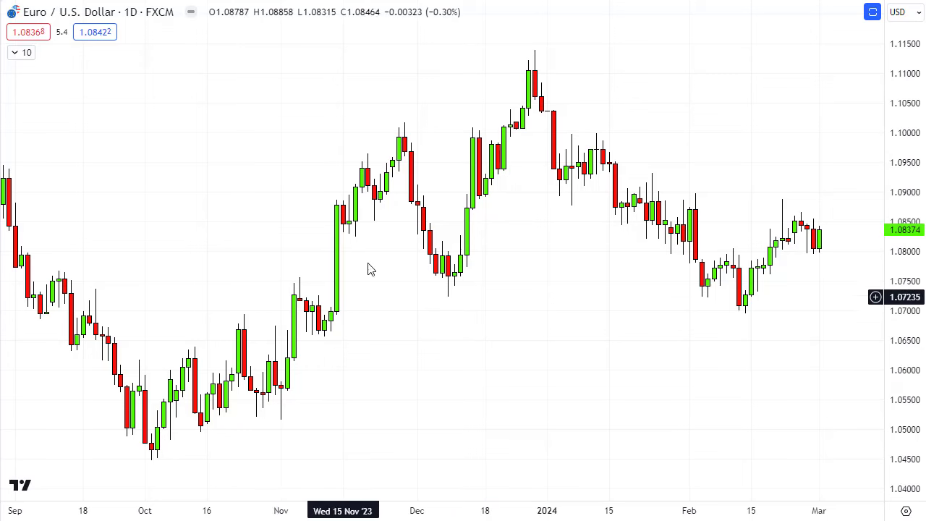
pyautogui.scroll(-1, 302, 299)
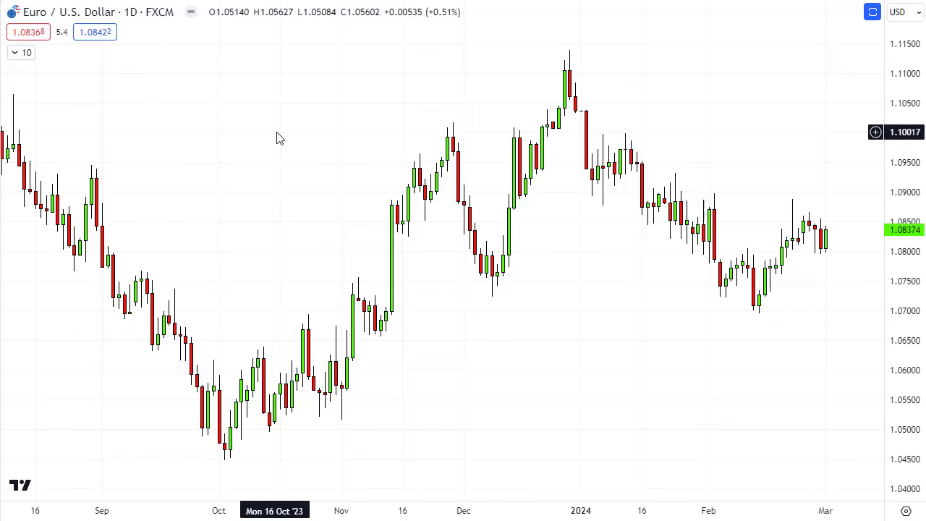
pyautogui.moveTo(279, 137); pyautogui.dragTo(404, 142)
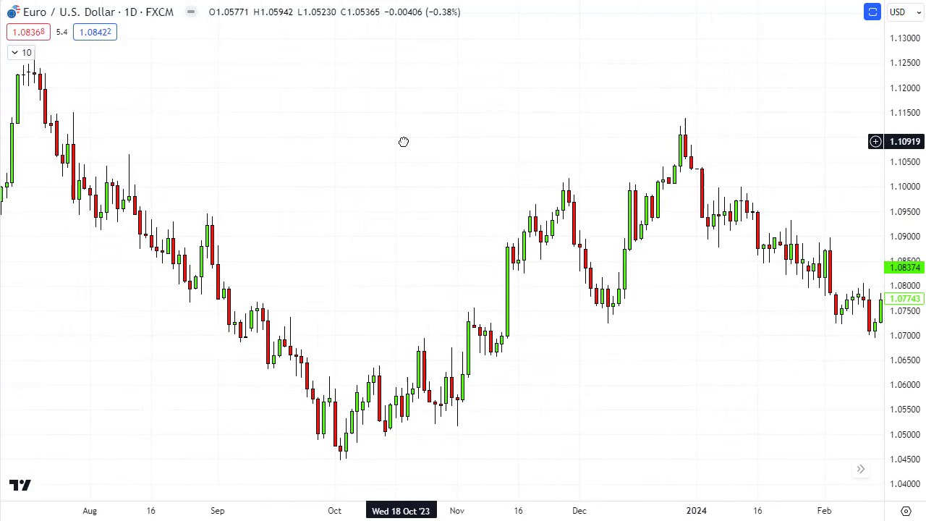
pyautogui.scroll(-5, 404, 142)
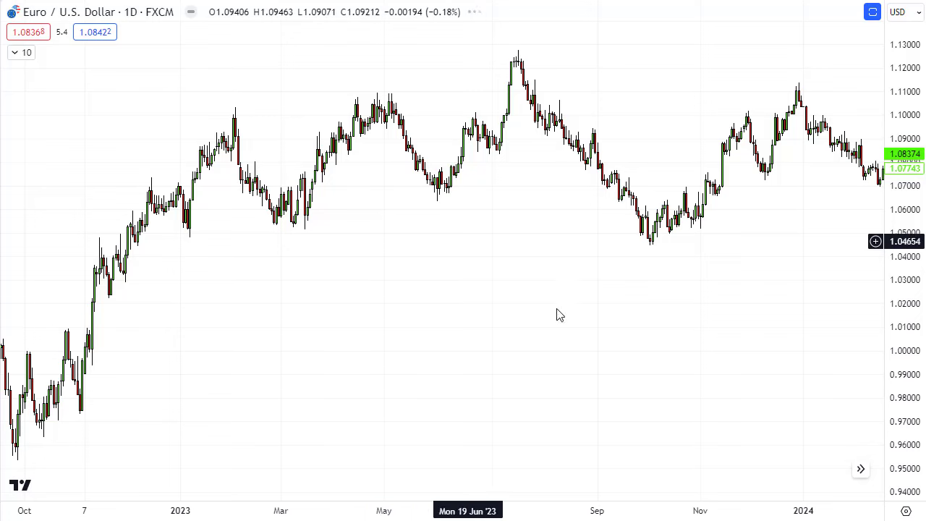
pyautogui.scroll(-6, 748, 410)
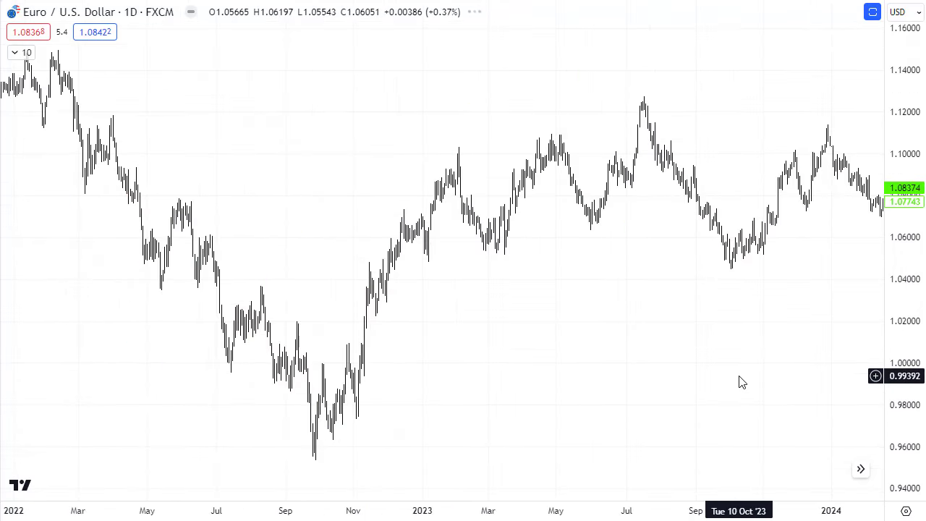
pyautogui.moveTo(740, 381); pyautogui.dragTo(556, 370)
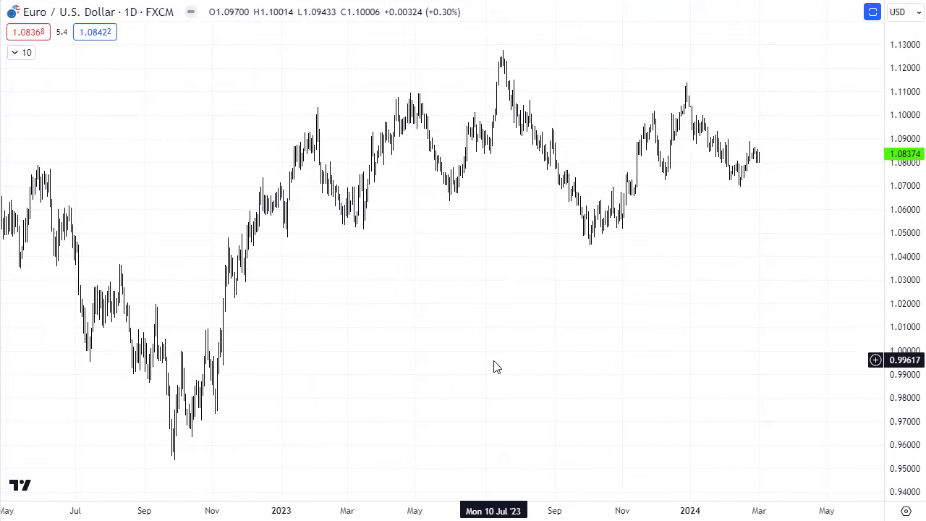
pyautogui.scroll(1, 494, 368)
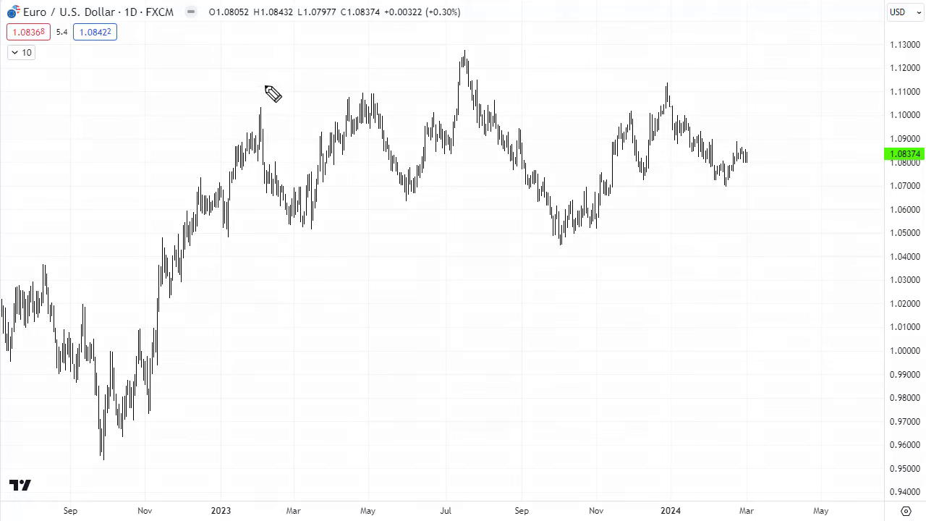
# Outline the 2023–2024 range with freehand lines near 1.11 and 1.06, trace the swings between them, and clear the drawings.
pyautogui.moveTo(193, 86); pyautogui.dragTo(822, 92)
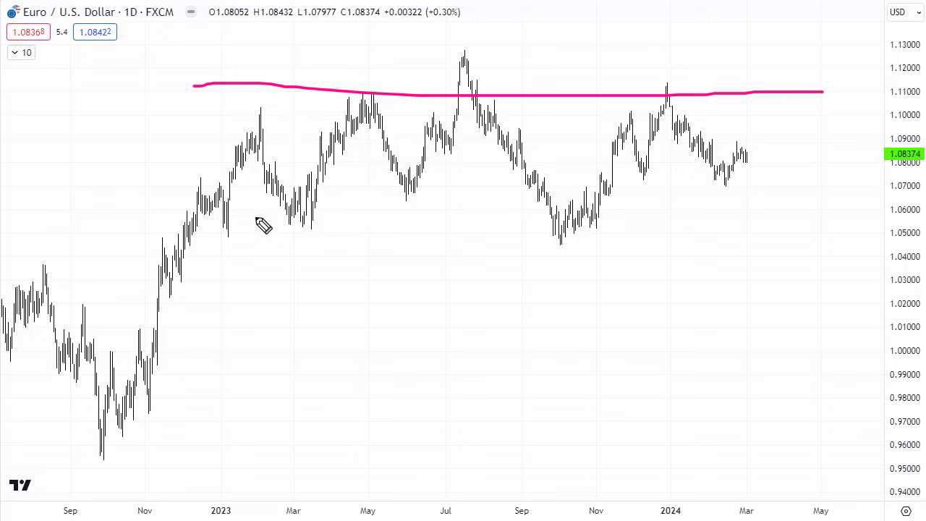
pyautogui.moveTo(255, 216); pyautogui.dragTo(789, 214)
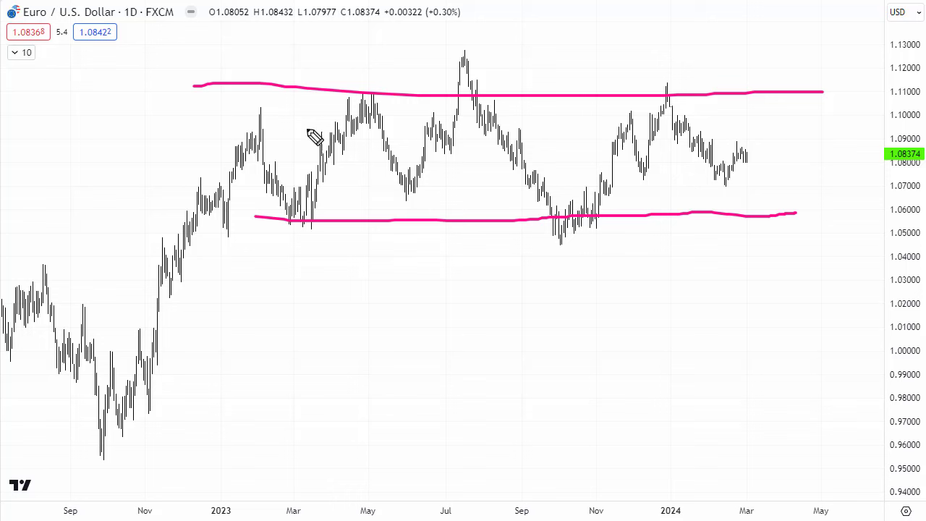
pyautogui.moveTo(242, 114)
pyautogui.mouseDown()
pyautogui.moveTo(323, 257)
pyautogui.moveTo(443, 197)
pyautogui.moveTo(488, 58)
pyautogui.moveTo(577, 254)
pyautogui.moveTo(720, 76)
pyautogui.moveTo(759, 164)
pyautogui.mouseUp()
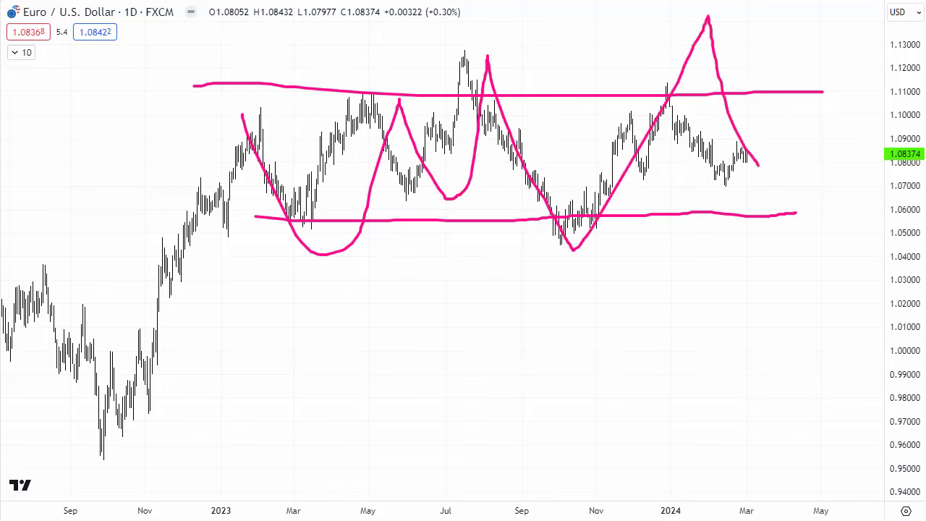
pyautogui.hotkey('ctrl', 'alt', 'h')
# Inspect EUR/USD price action since mid-2023, and switch to MetaTrader 4 to examine the EURUSD daily chart's FXCM SSI histogram.
pyautogui.scroll(6, 424, 283)
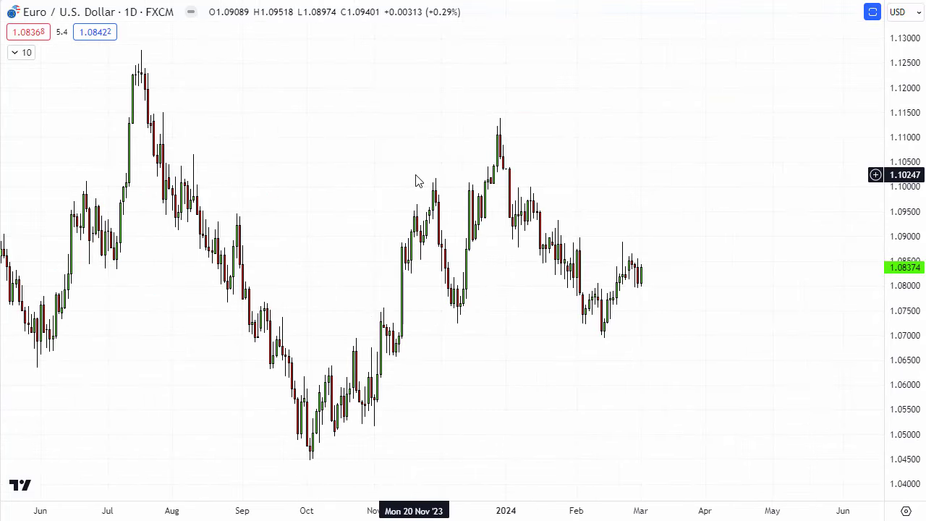
pyautogui.scroll(2, 417, 180)
pyautogui.moveTo(124, 101); pyautogui.dragTo(419, 94)
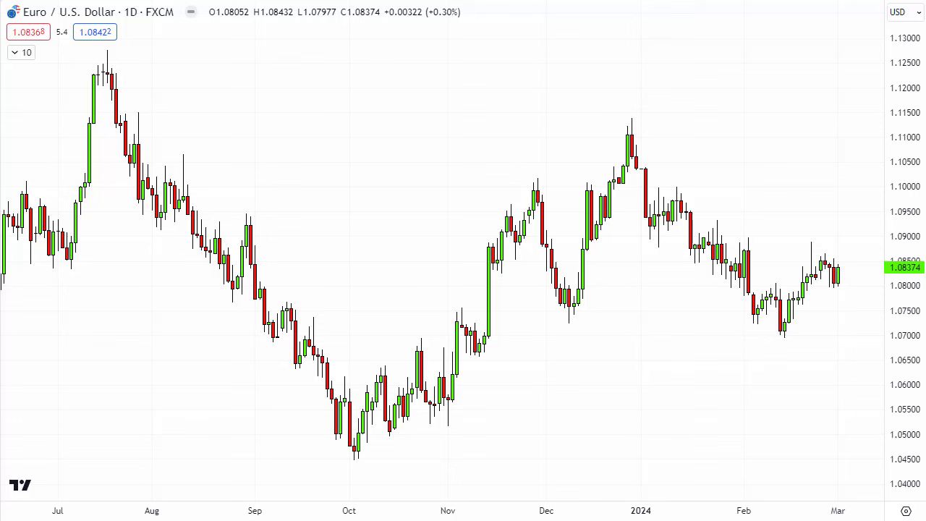
pyautogui.hotkey('alt', 'Tab')
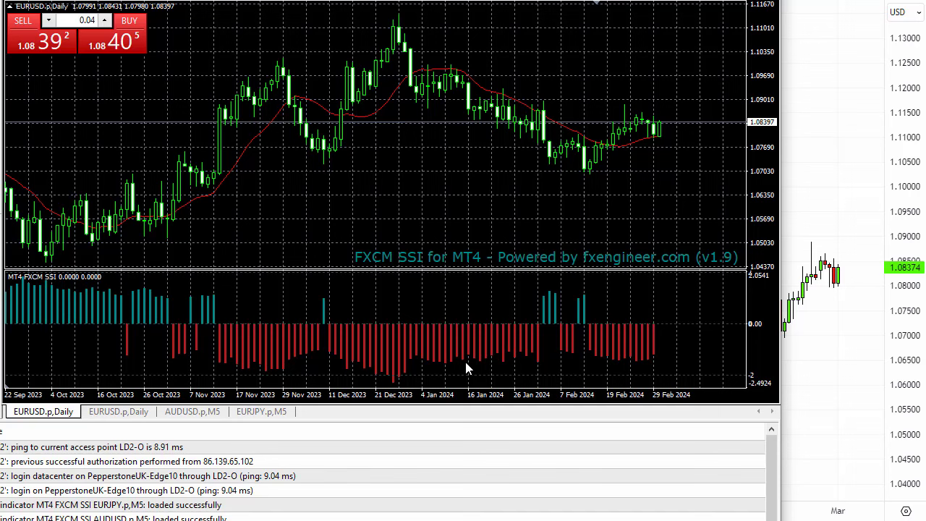
pyautogui.moveTo(465, 365)
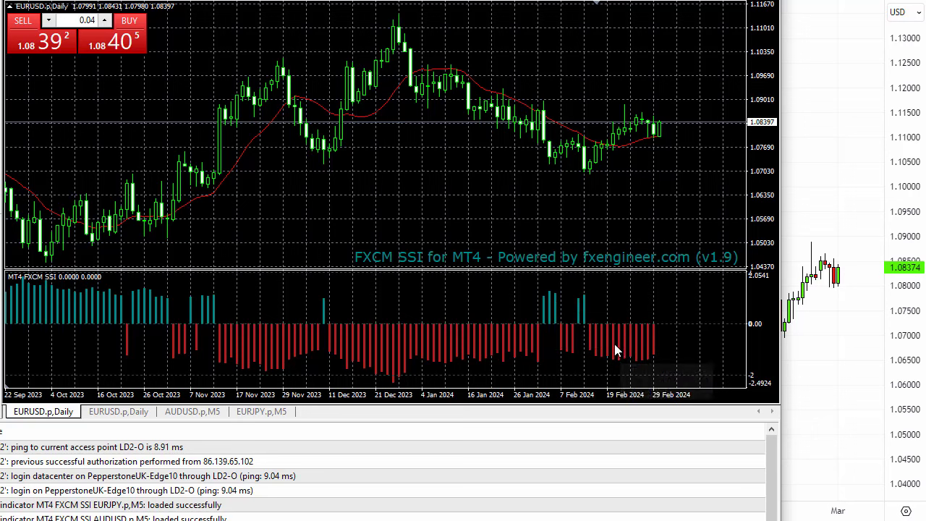
pyautogui.moveTo(593, 336)
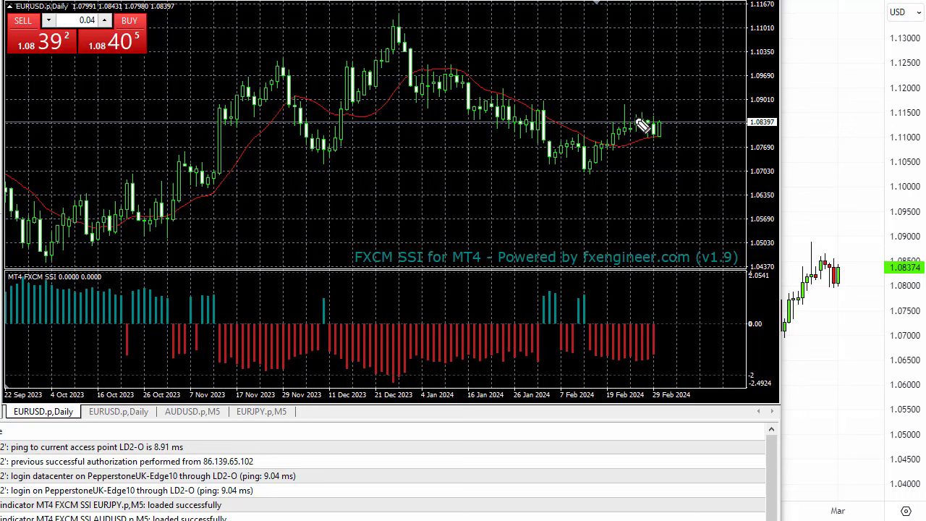
# Circle the price rise in late February 2024 and the matching red SSI bars, and clear the markings.
pyautogui.moveTo(646, 109)
pyautogui.mouseDown()
pyautogui.moveTo(599, 147)
pyautogui.moveTo(591, 178)
pyautogui.moveTo(678, 159)
pyautogui.moveTo(680, 114)
pyautogui.moveTo(644, 102)
pyautogui.mouseUp()
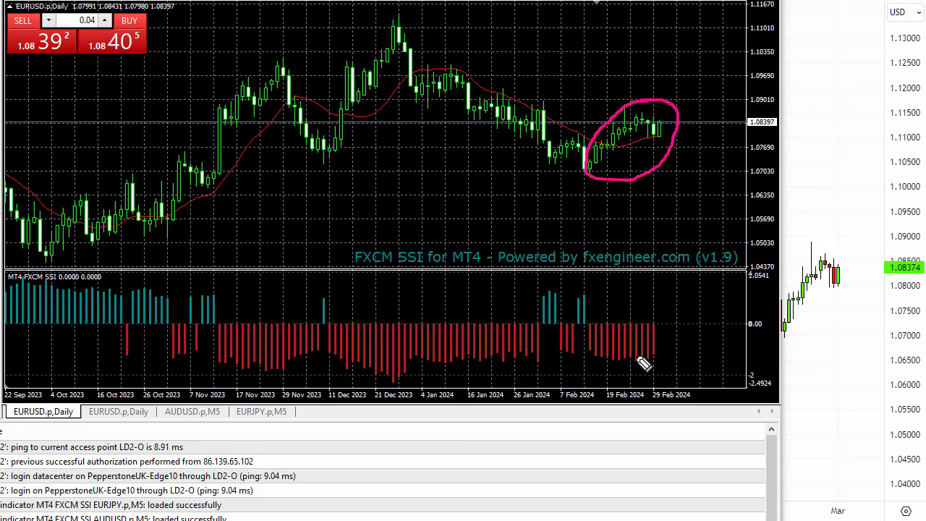
pyautogui.moveTo(650, 318)
pyautogui.mouseDown()
pyautogui.moveTo(583, 333)
pyautogui.moveTo(627, 365)
pyautogui.moveTo(668, 358)
pyautogui.moveTo(670, 333)
pyautogui.moveTo(651, 317)
pyautogui.mouseUp()
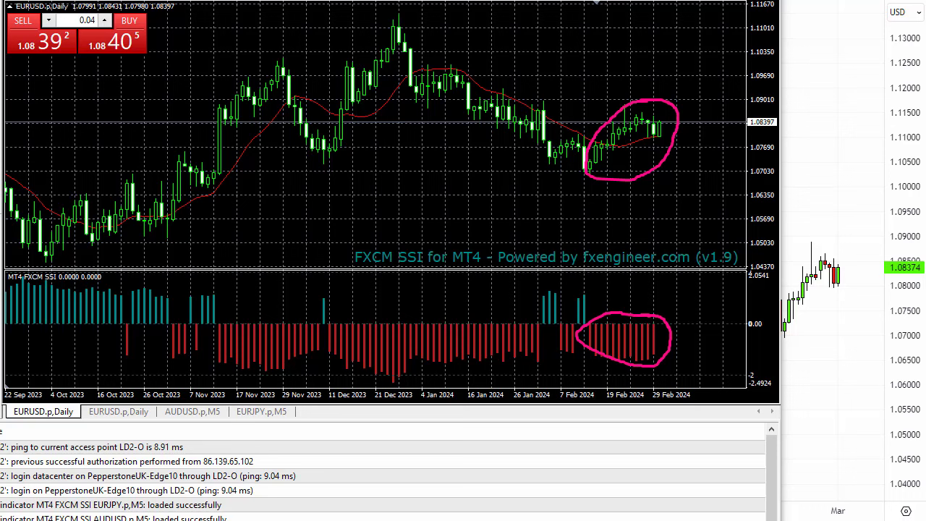
pyautogui.press('e')
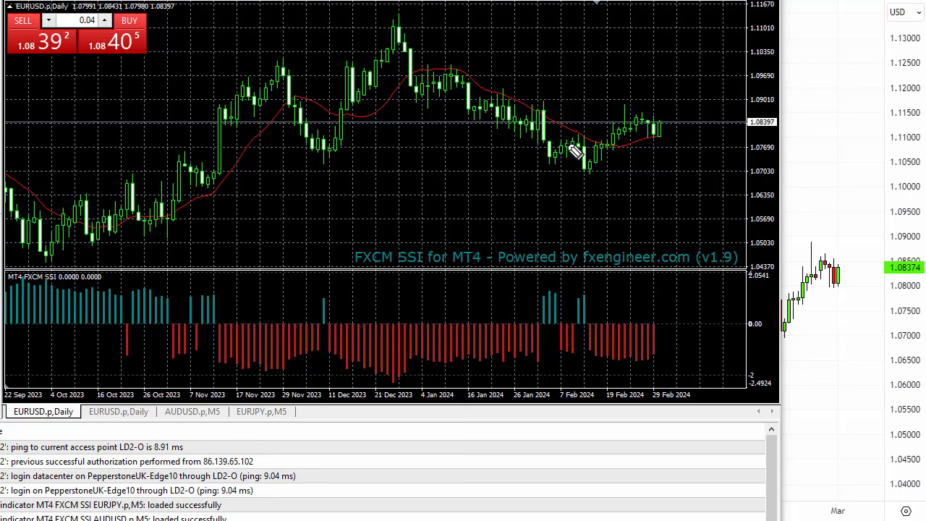
# Mark the mid-February low with an arrow, circle the preceding February rise and drop plus their corresponding SSI bars, and clear the markings.
pyautogui.moveTo(571, 198); pyautogui.dragTo(576, 188)
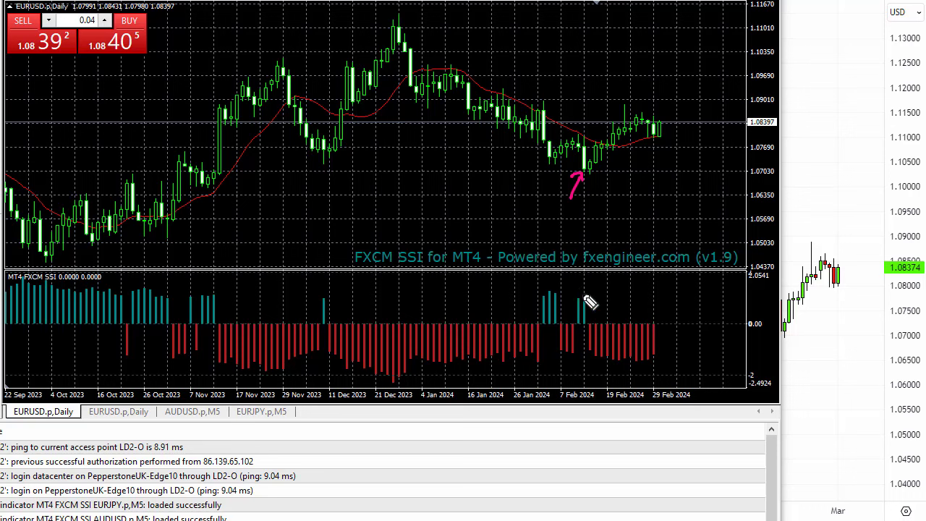
pyautogui.moveTo(578, 294)
pyautogui.mouseDown()
pyautogui.moveTo(582, 322)
pyautogui.moveTo(594, 312)
pyautogui.mouseUp()
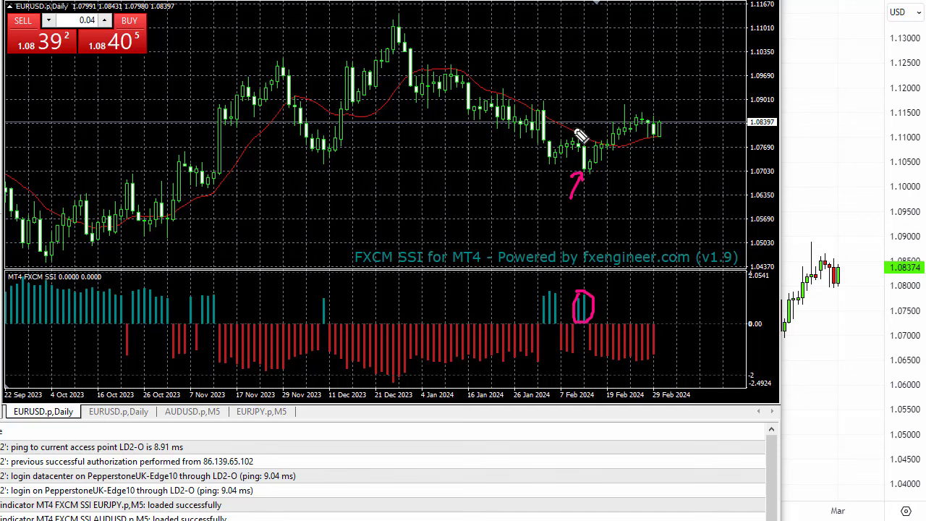
pyautogui.moveTo(578, 134)
pyautogui.mouseDown()
pyautogui.moveTo(561, 148)
pyautogui.moveTo(558, 169)
pyautogui.moveTo(589, 153)
pyautogui.moveTo(585, 132)
pyautogui.mouseUp()
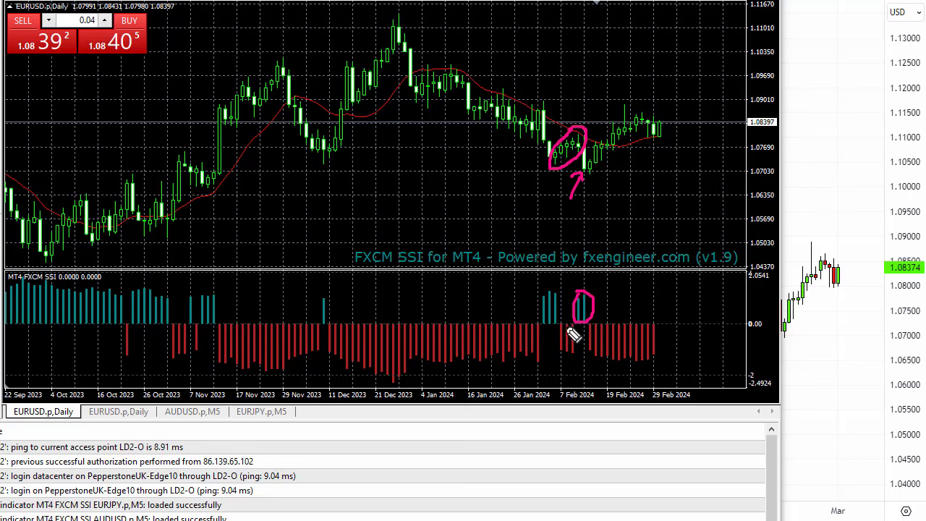
pyautogui.moveTo(568, 330)
pyautogui.mouseDown()
pyautogui.moveTo(578, 372)
pyautogui.moveTo(583, 346)
pyautogui.moveTo(567, 326)
pyautogui.mouseUp()
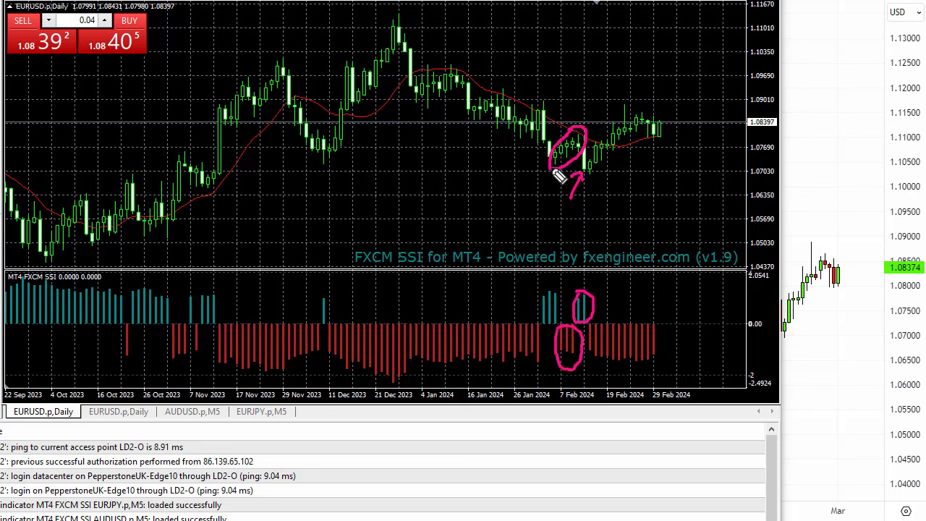
pyautogui.moveTo(540, 105)
pyautogui.mouseDown()
pyautogui.moveTo(545, 167)
pyautogui.moveTo(554, 167)
pyautogui.mouseUp()
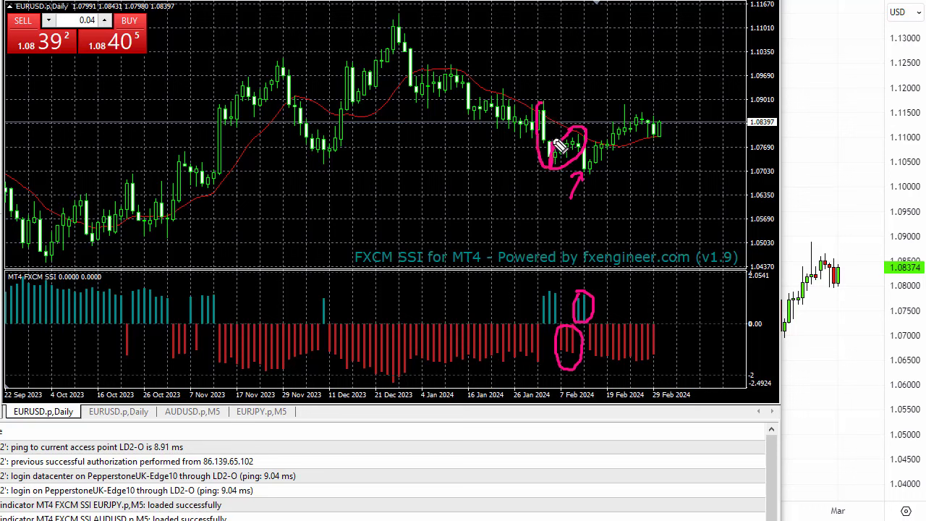
pyautogui.moveTo(556, 288)
pyautogui.mouseDown()
pyautogui.moveTo(544, 304)
pyautogui.moveTo(564, 335)
pyautogui.moveTo(554, 291)
pyautogui.moveTo(558, 304)
pyautogui.mouseUp()
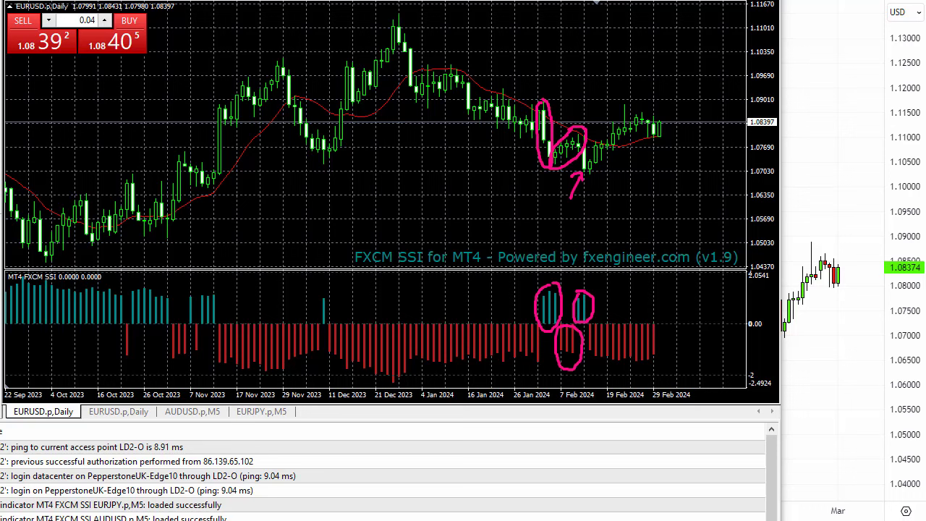
pyautogui.press('Escape')
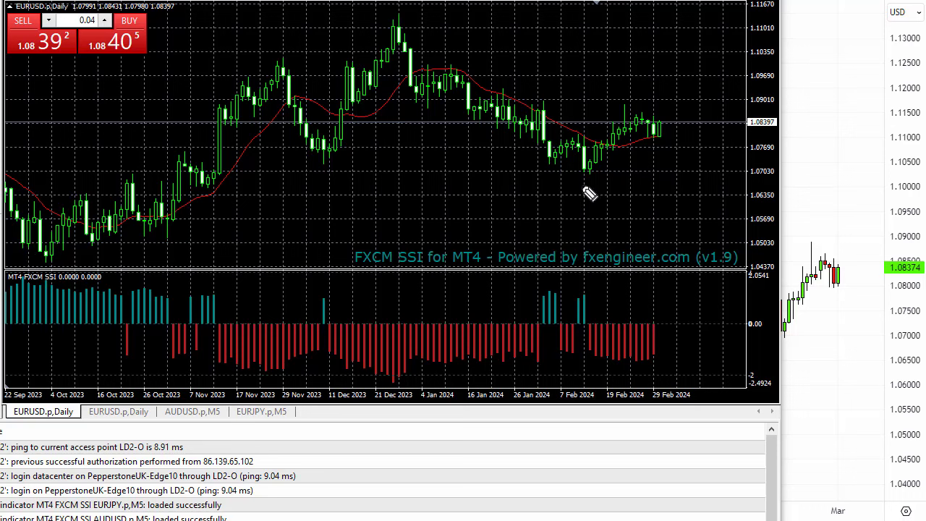
# Draw arrows at the two February lows and the rebound, sketch four hypothetical bars above the SSI zero line, and clear the drawings.
pyautogui.moveTo(582, 188)
pyautogui.mouseDown()
pyautogui.moveTo(580, 216)
pyautogui.moveTo(595, 191)
pyautogui.mouseUp()
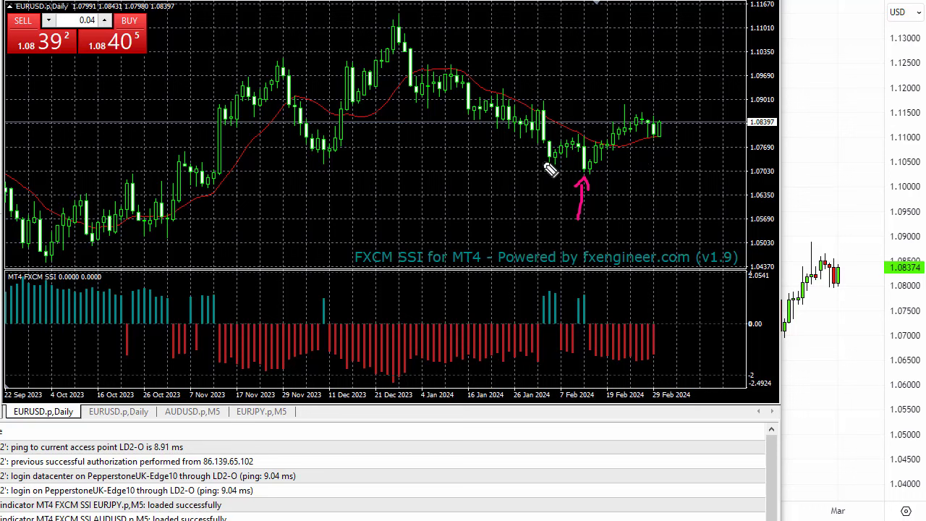
pyautogui.moveTo(532, 199); pyautogui.dragTo(545, 165)
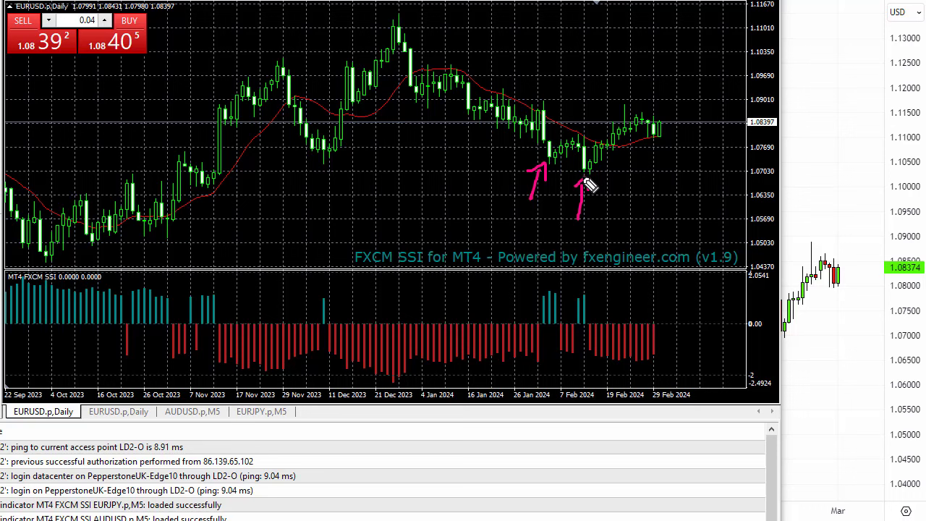
pyautogui.moveTo(574, 175); pyautogui.dragTo(600, 174)
pyautogui.moveTo(599, 174); pyautogui.dragTo(606, 163)
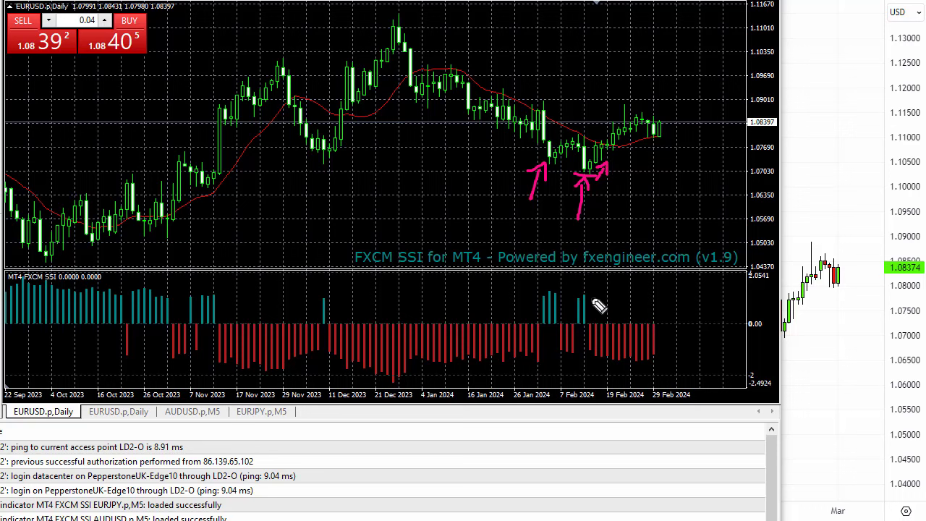
pyautogui.moveTo(591, 297)
pyautogui.mouseDown()
pyautogui.moveTo(590, 326)
pyautogui.moveTo(622, 315)
pyautogui.mouseUp()
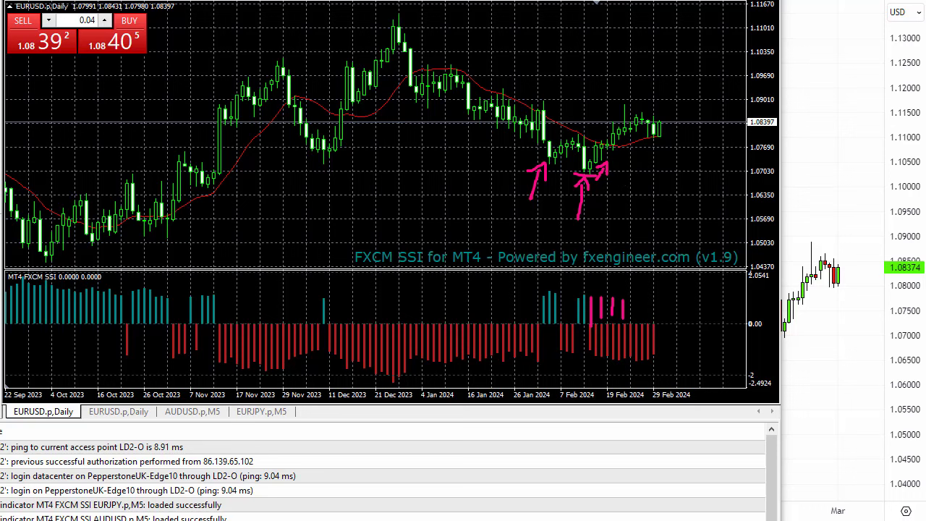
pyautogui.press('Escape')
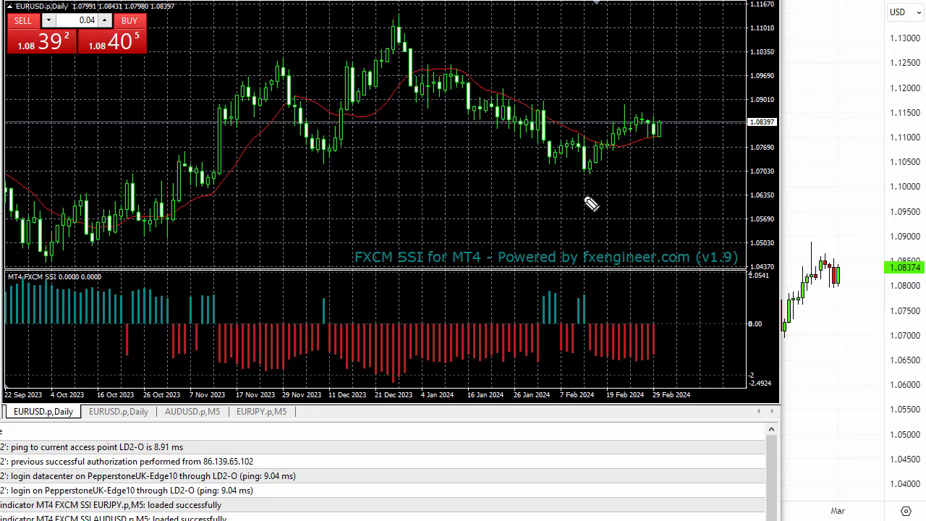
# Mark the mid-February low with an arrow and support line, circle the SSI bars before and after the flip, and clear the markings.
pyautogui.moveTo(587, 213); pyautogui.dragTo(588, 179)
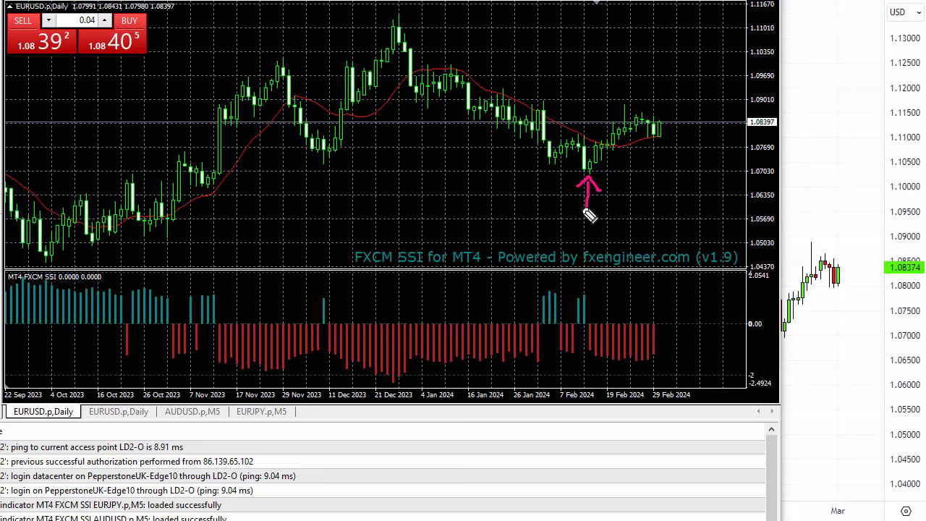
pyautogui.moveTo(583, 292)
pyautogui.mouseDown()
pyautogui.moveTo(573, 320)
pyautogui.moveTo(599, 327)
pyautogui.moveTo(581, 297)
pyautogui.mouseUp()
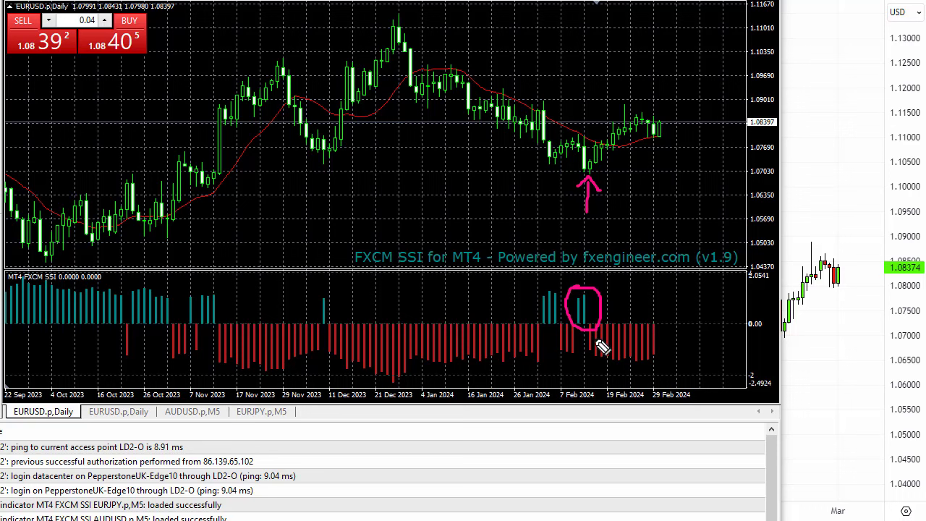
pyautogui.moveTo(606, 326)
pyautogui.mouseDown()
pyautogui.moveTo(624, 358)
pyautogui.moveTo(601, 326)
pyautogui.mouseUp()
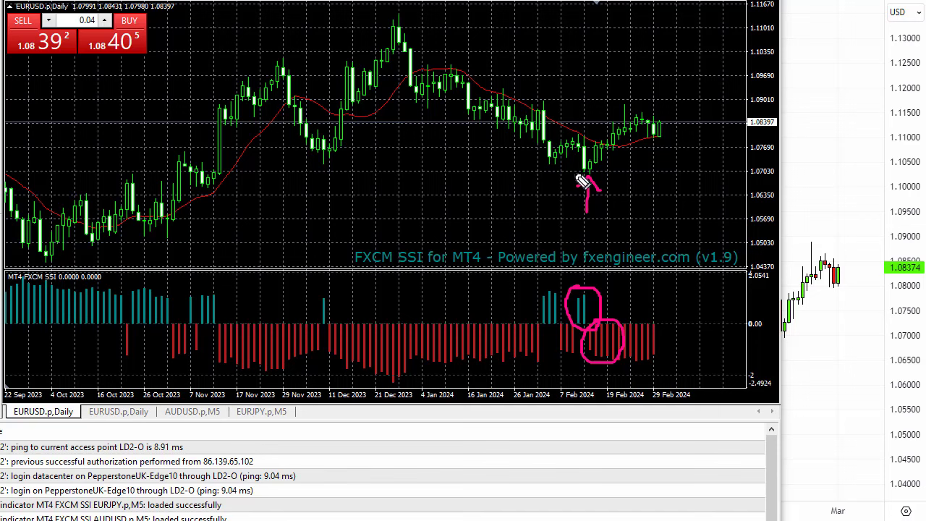
pyautogui.moveTo(560, 173)
pyautogui.mouseDown()
pyautogui.moveTo(639, 166)
pyautogui.moveTo(642, 173)
pyautogui.moveTo(548, 176)
pyautogui.moveTo(631, 176)
pyautogui.mouseUp()
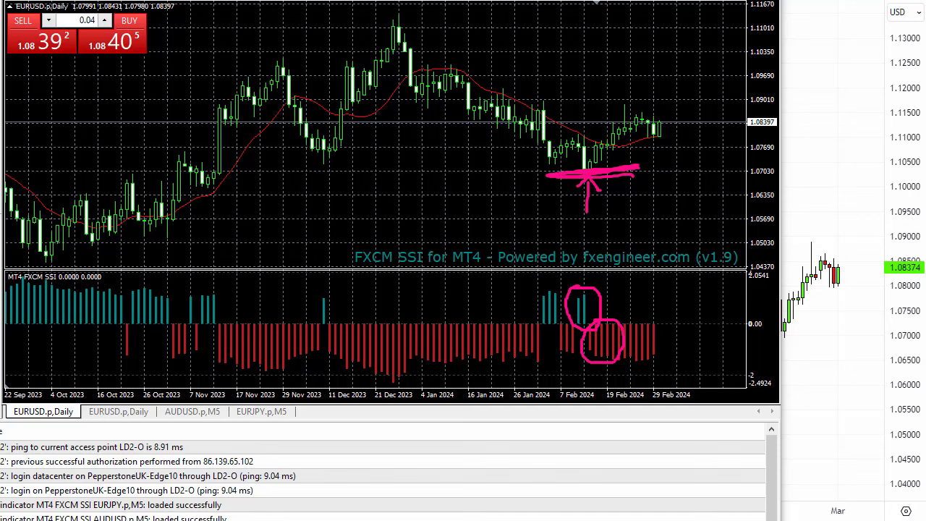
pyautogui.press('Escape')
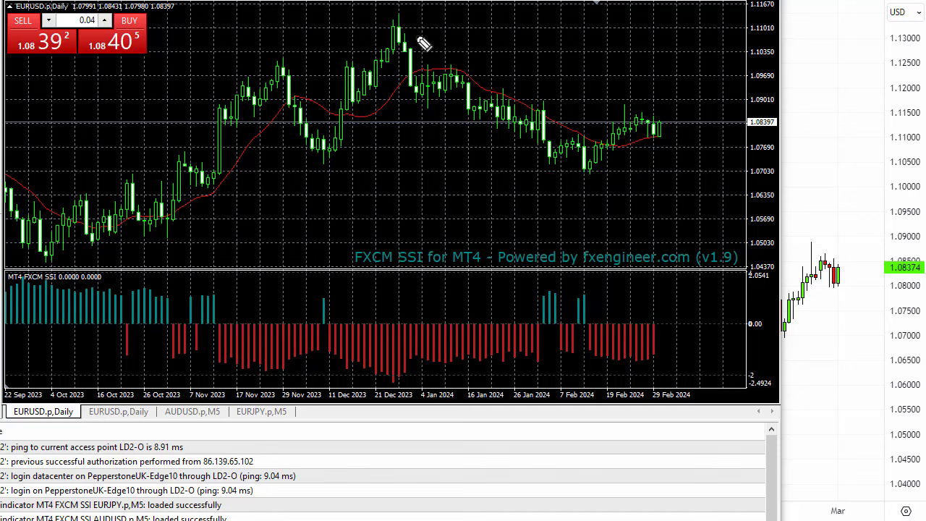
# Circle the EUR/USD decline from late December 2023 to early February 2024 and the matching red SSI bars, and clear the markings.
pyautogui.moveTo(417, 36)
pyautogui.mouseDown()
pyautogui.moveTo(395, 75)
pyautogui.moveTo(443, 143)
pyautogui.moveTo(522, 181)
pyautogui.moveTo(557, 174)
pyautogui.moveTo(570, 128)
pyautogui.moveTo(502, 66)
pyautogui.moveTo(417, 36)
pyautogui.mouseUp()
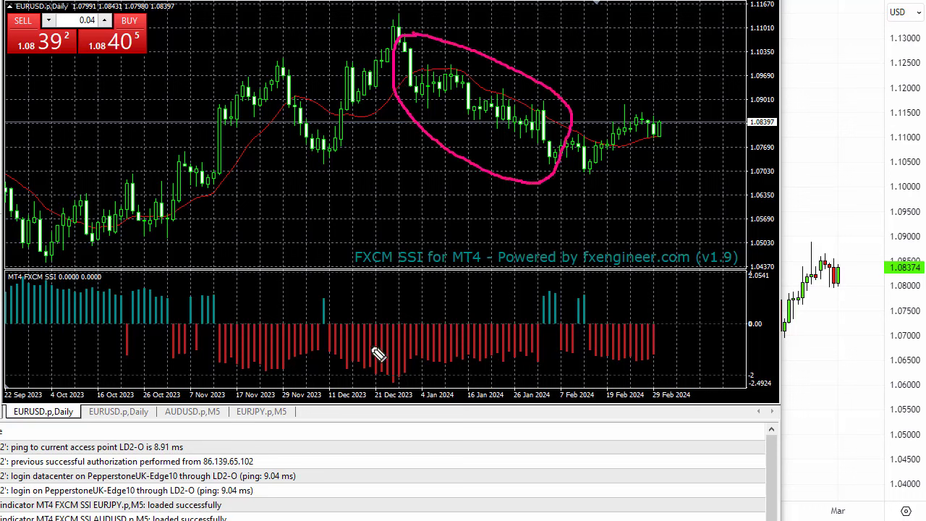
pyautogui.moveTo(518, 335)
pyautogui.mouseDown()
pyautogui.moveTo(422, 321)
pyautogui.moveTo(329, 362)
pyautogui.moveTo(511, 371)
pyautogui.moveTo(557, 344)
pyautogui.moveTo(522, 329)
pyautogui.mouseUp()
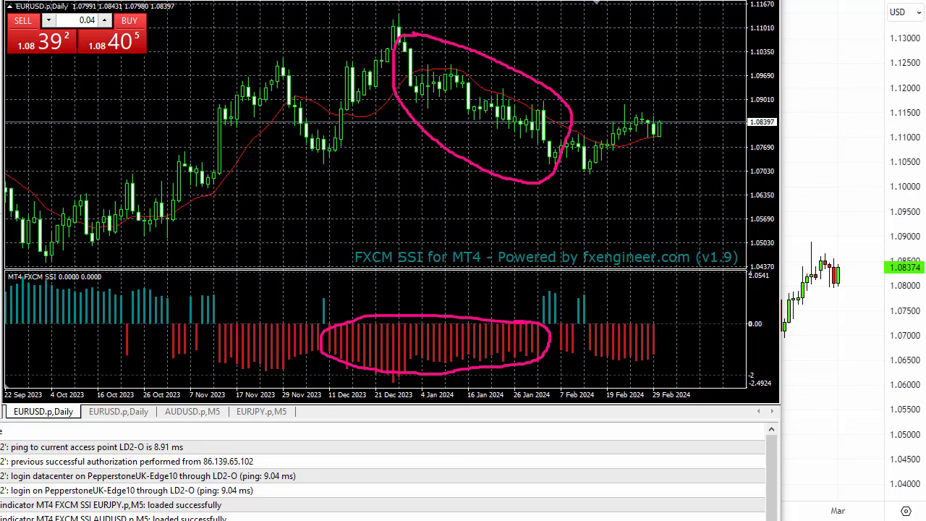
pyautogui.press('e')
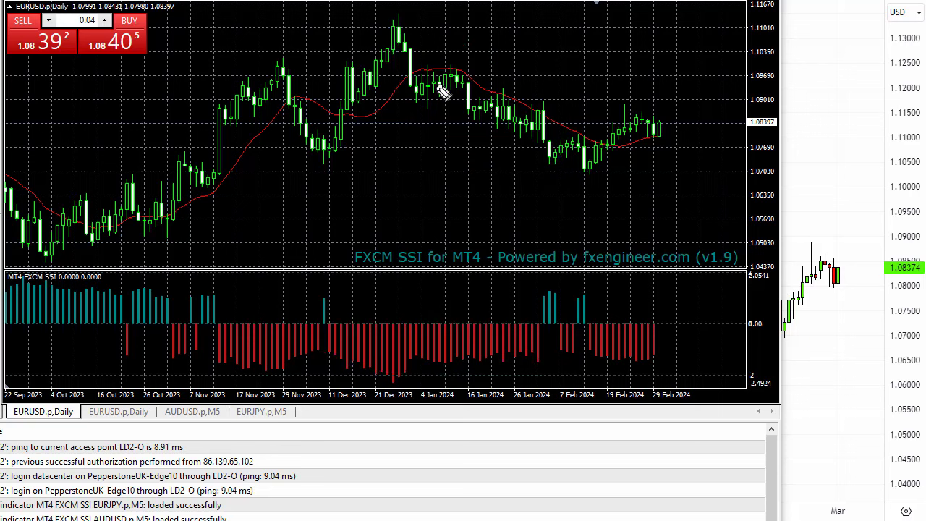
# Draw a falling arrow along the January 2024 price decline and a rising arrow beneath the shrinking red SSI bars.
pyautogui.moveTo(424, 68)
pyautogui.mouseDown()
pyautogui.moveTo(522, 146)
pyautogui.moveTo(538, 139)
pyautogui.mouseUp()
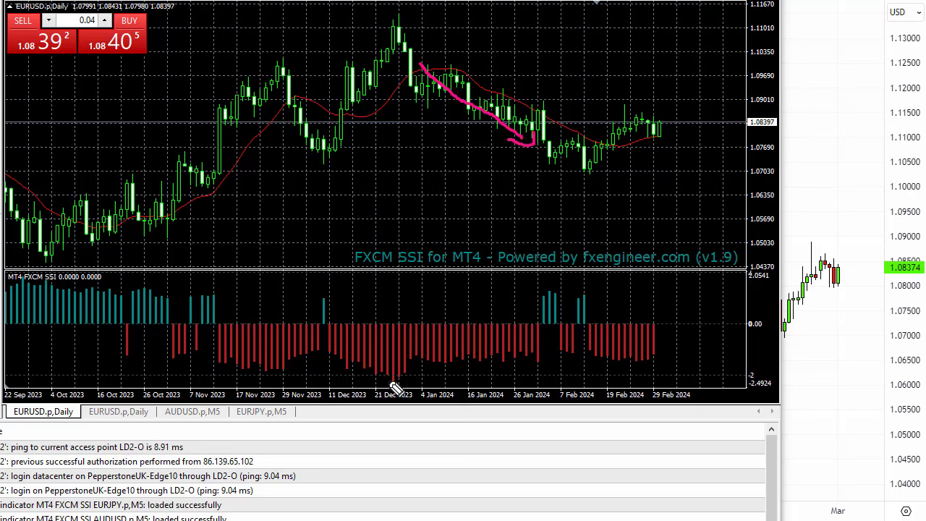
pyautogui.moveTo(396, 381)
pyautogui.mouseDown()
pyautogui.moveTo(536, 356)
pyautogui.moveTo(523, 374)
pyautogui.mouseUp()
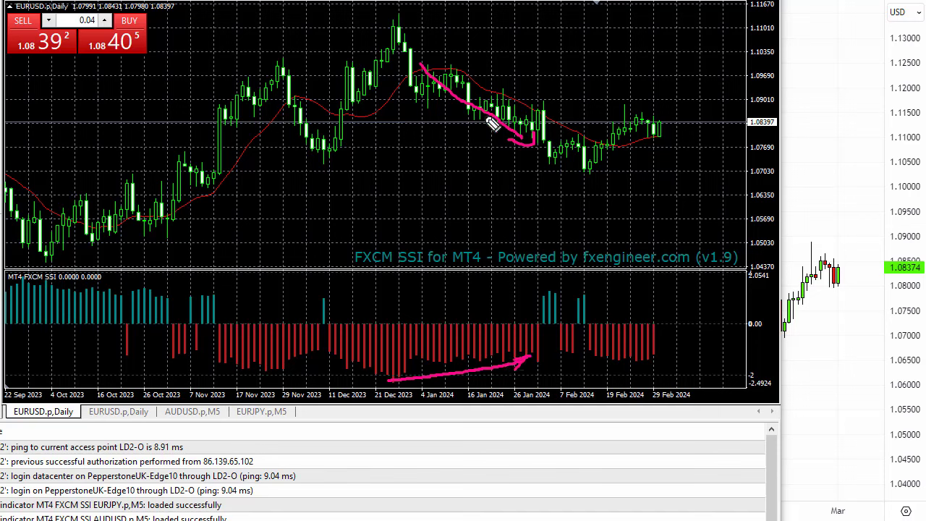
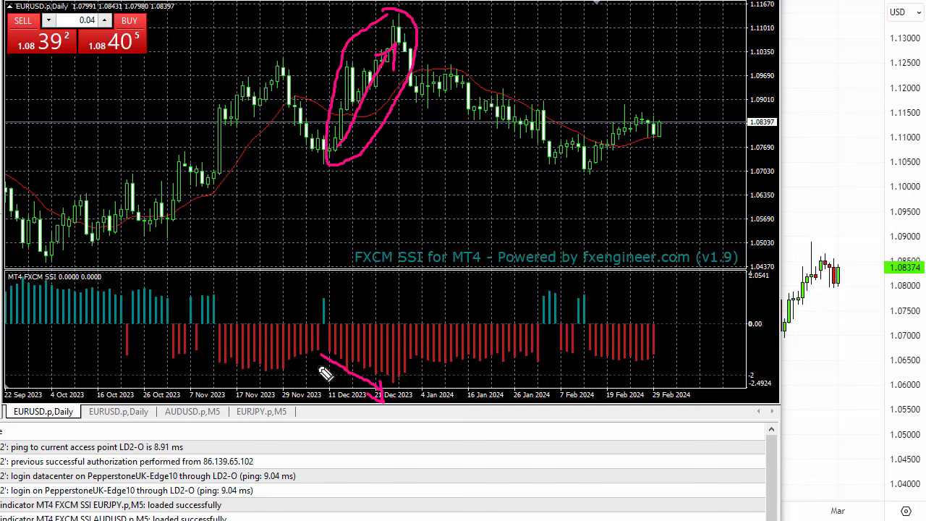
# Point arrows at the SSI bars and the price low where the December 2023 rise starts, and clear all markings.
pyautogui.moveTo(307, 399); pyautogui.dragTo(314, 377)
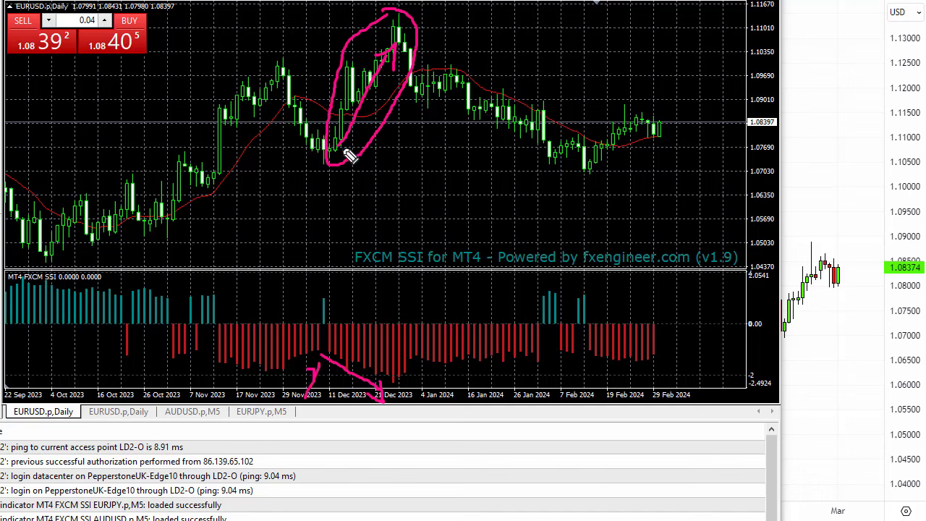
pyautogui.moveTo(344, 155); pyautogui.dragTo(350, 203)
pyautogui.moveTo(340, 146); pyautogui.dragTo(354, 156)
pyautogui.press('Escape')
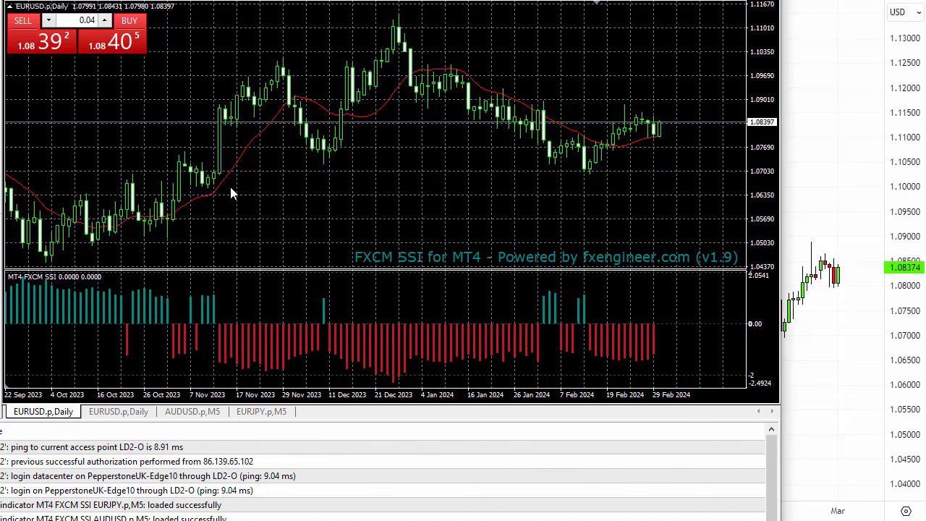
# Go back to mid-2023 and draw arrows along the July price rally and the deepening red SSI bars beneath it.
pyautogui.moveTo(230, 184); pyautogui.dragTo(360, 188)
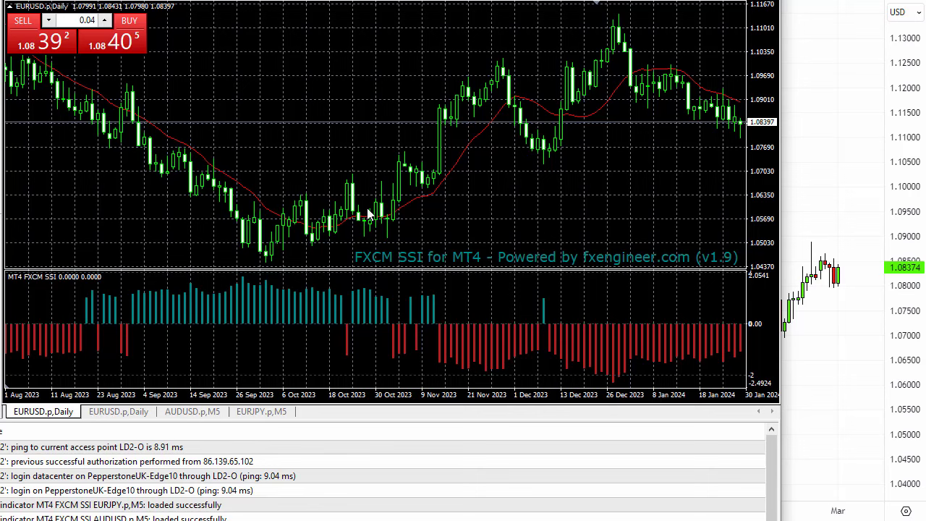
pyautogui.moveTo(294, 128); pyautogui.dragTo(415, 144)
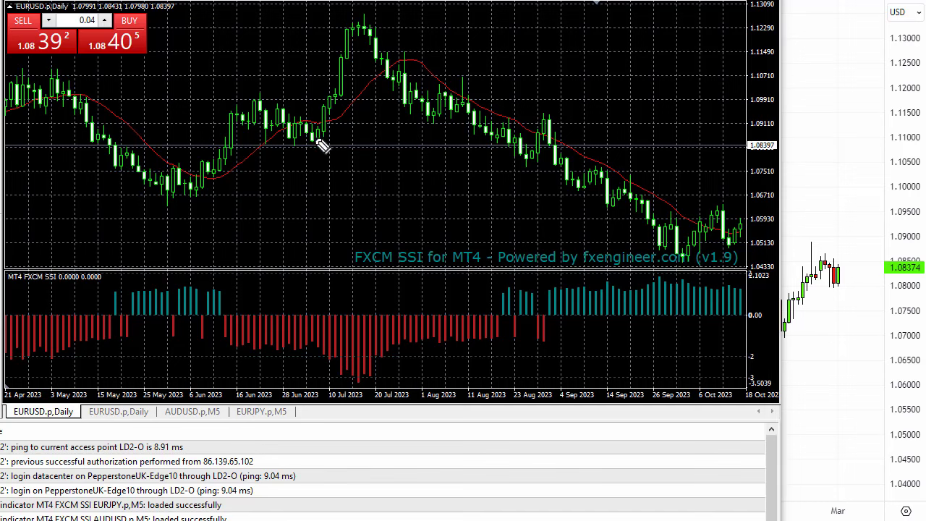
pyautogui.moveTo(320, 140)
pyautogui.mouseDown()
pyautogui.moveTo(335, 128)
pyautogui.moveTo(350, 36)
pyautogui.moveTo(352, 58)
pyautogui.mouseUp()
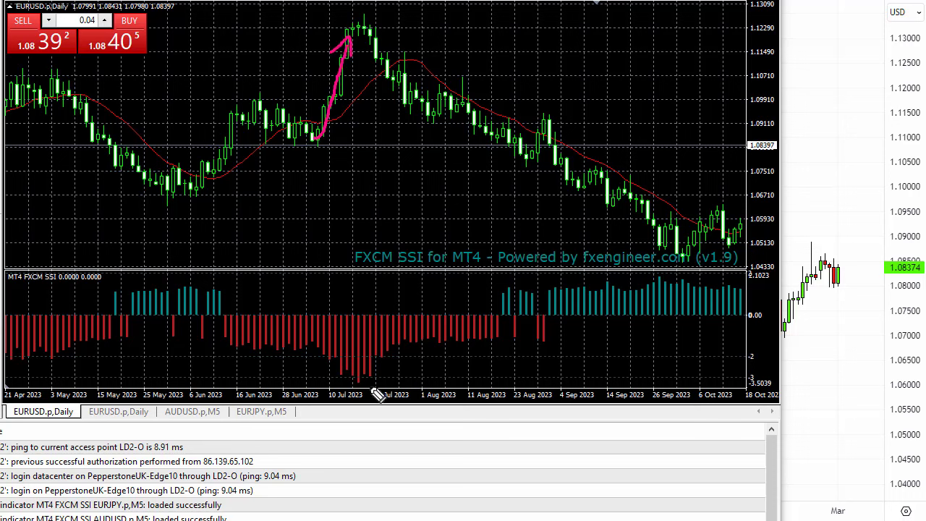
pyautogui.moveTo(323, 362)
pyautogui.mouseDown()
pyautogui.moveTo(346, 391)
pyautogui.moveTo(351, 382)
pyautogui.mouseUp()
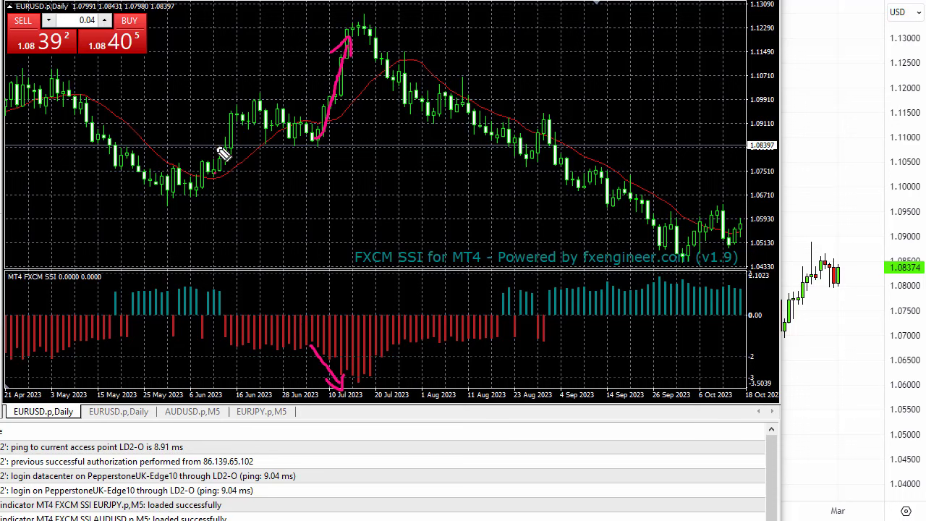
# Mark the June and late August 2023 SSI flips, add arrows on the post-July SSI bars and September decline, and clear the drawings.
pyautogui.moveTo(216, 144); pyautogui.dragTo(214, 217)
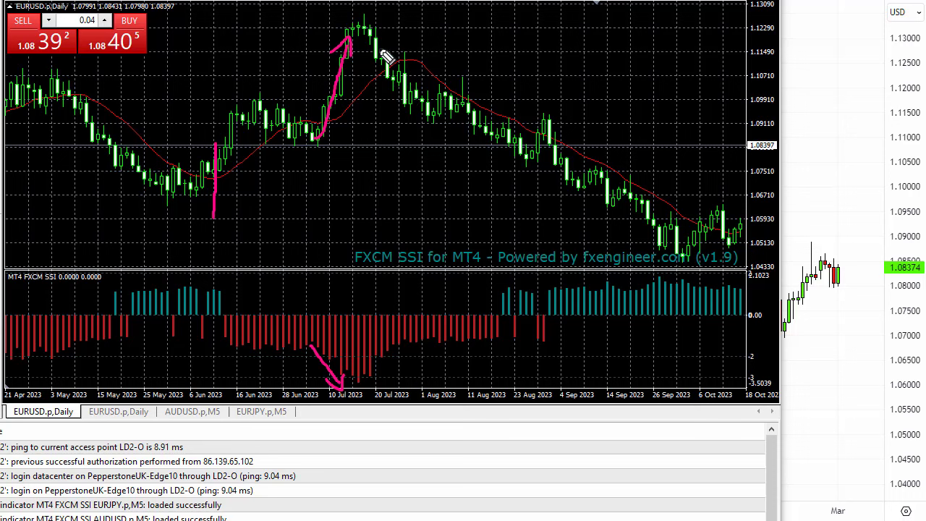
pyautogui.moveTo(377, 367)
pyautogui.mouseDown()
pyautogui.moveTo(419, 352)
pyautogui.moveTo(418, 361)
pyautogui.mouseUp()
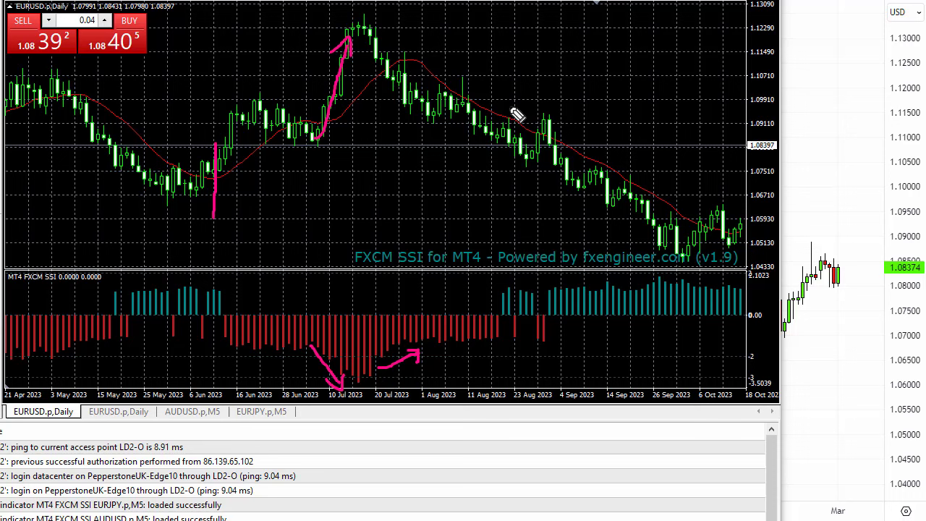
pyautogui.moveTo(510, 109)
pyautogui.mouseDown()
pyautogui.moveTo(519, 160)
pyautogui.moveTo(662, 232)
pyautogui.moveTo(655, 221)
pyautogui.moveTo(641, 232)
pyautogui.mouseUp()
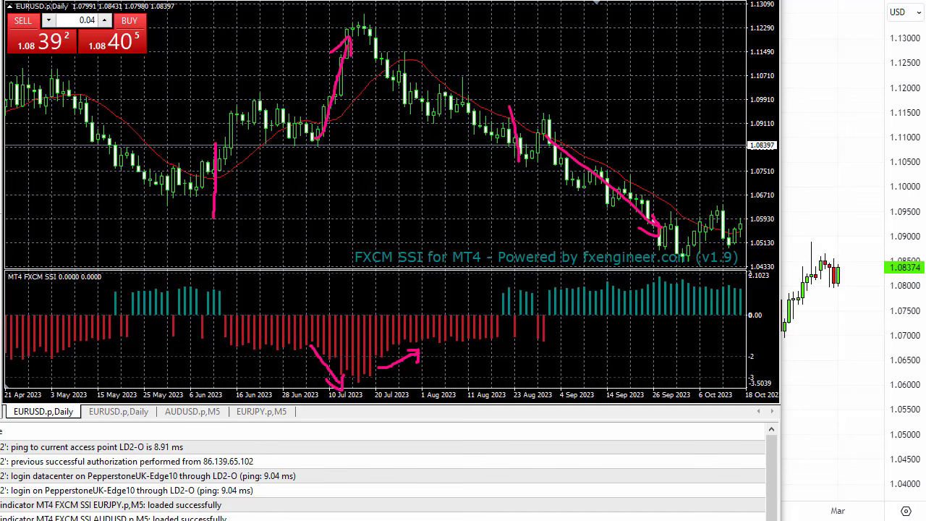
pyautogui.press('Escape')
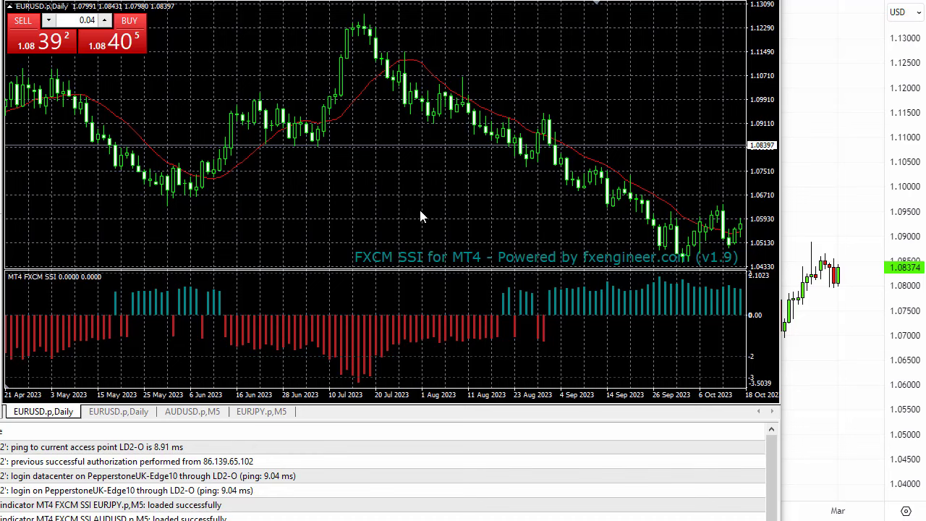
# Circle the July 2023 price peak, the deepest red SSI bars and the lowest SSI scale value, and clear the markings.
pyautogui.moveTo(419, 210); pyautogui.dragTo(436, 206)
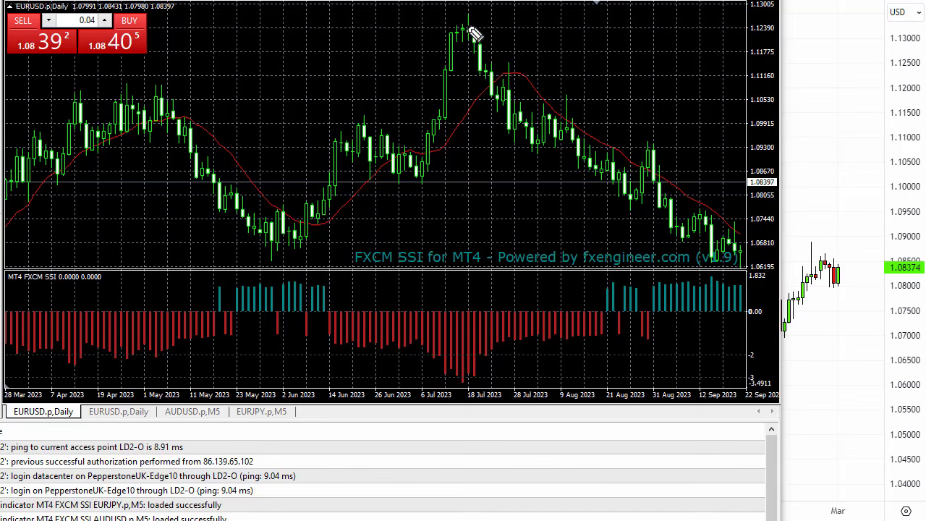
pyautogui.moveTo(447, 38)
pyautogui.mouseDown()
pyautogui.moveTo(496, 30)
pyautogui.moveTo(466, 34)
pyautogui.mouseUp()
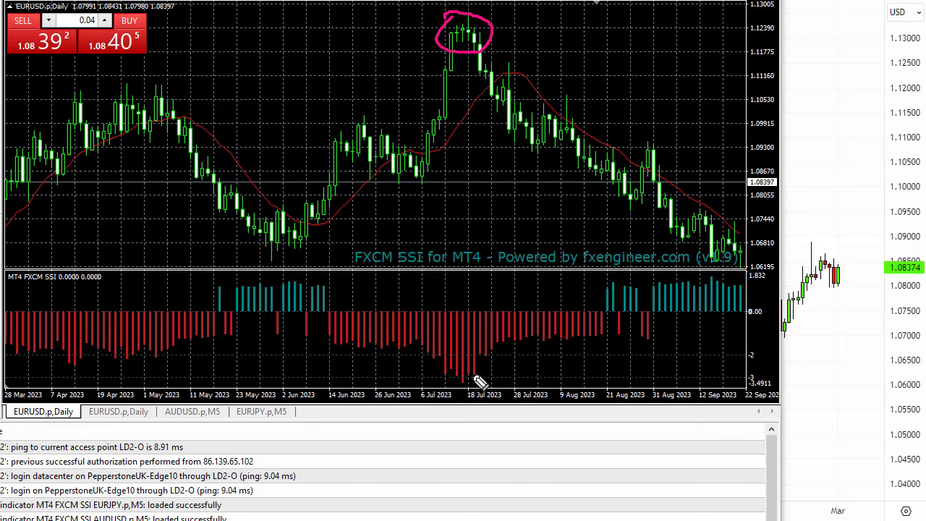
pyautogui.moveTo(477, 377)
pyautogui.mouseDown()
pyautogui.moveTo(437, 382)
pyautogui.moveTo(477, 391)
pyautogui.moveTo(499, 382)
pyautogui.moveTo(475, 374)
pyautogui.mouseUp()
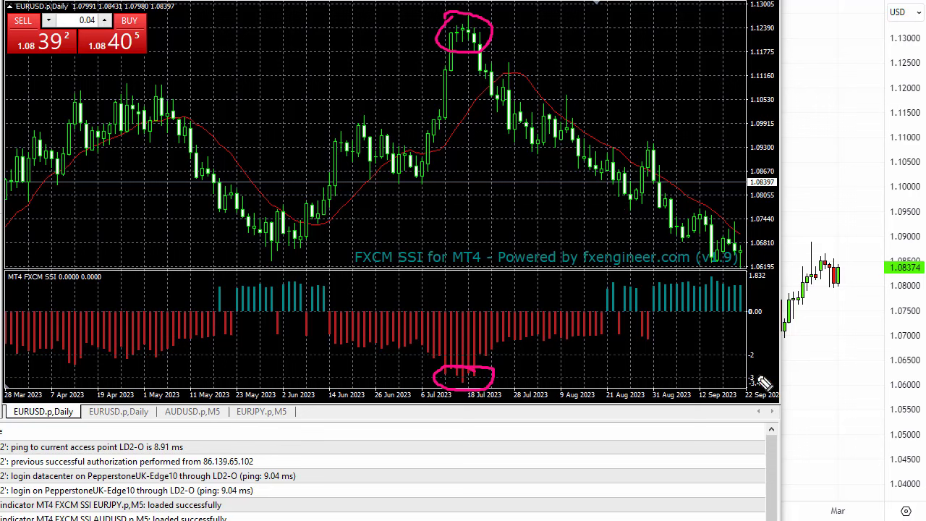
pyautogui.moveTo(767, 378)
pyautogui.mouseDown()
pyautogui.moveTo(733, 382)
pyautogui.moveTo(756, 390)
pyautogui.moveTo(772, 375)
pyautogui.moveTo(765, 366)
pyautogui.mouseUp()
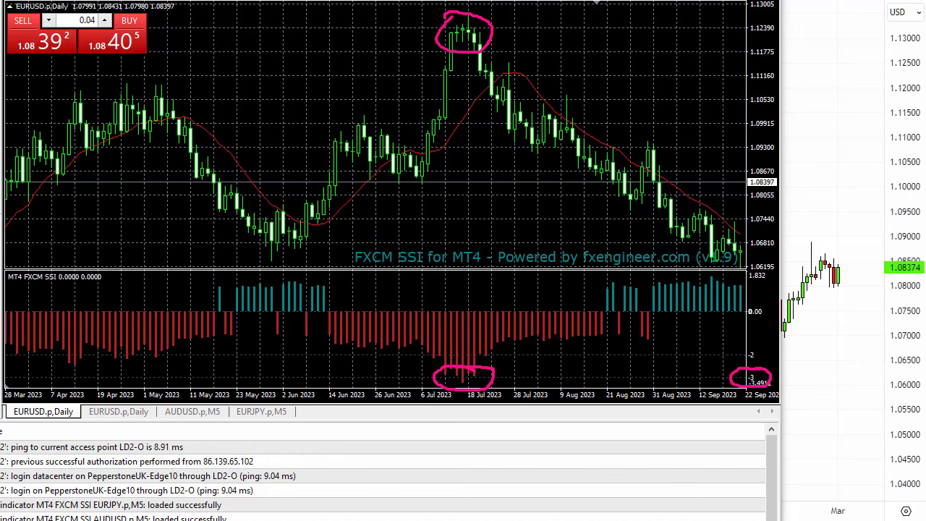
pyautogui.press('e')
# Bring the EUR/USD daily chart back to the most recent candles at the end of February 2024.
pyautogui.moveTo(546, 196); pyautogui.dragTo(176, 203)
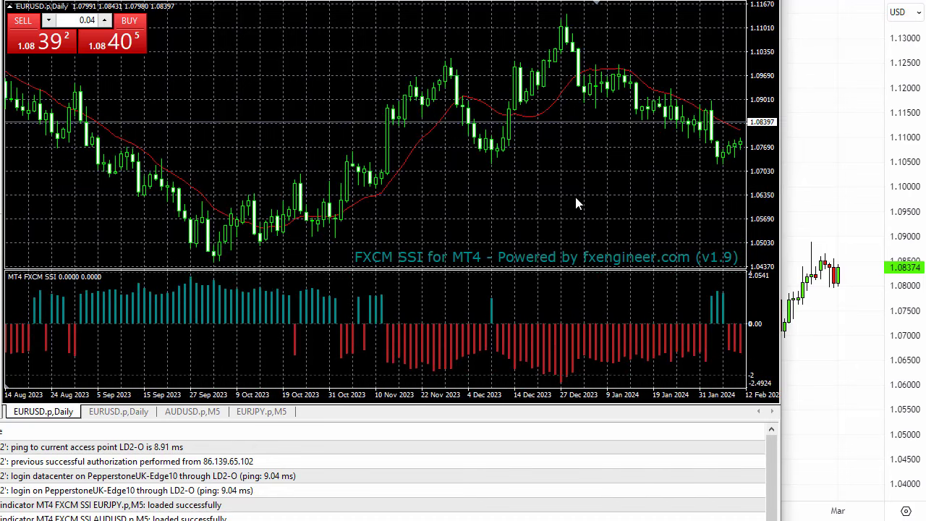
pyautogui.moveTo(583, 186); pyautogui.dragTo(510, 201)
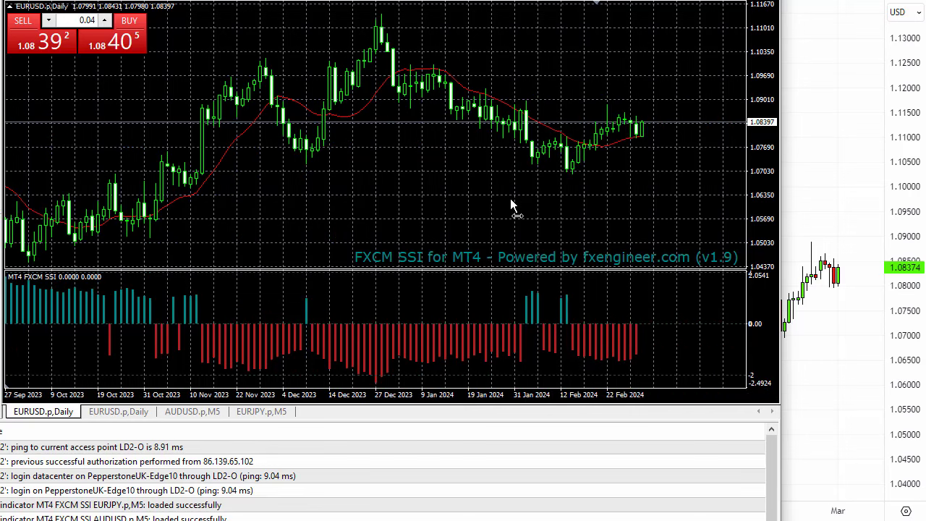
pyautogui.moveTo(440, 207)
pyautogui.mouseDown()
pyautogui.moveTo(458, 209)
pyautogui.moveTo(434, 212)
pyautogui.mouseUp()
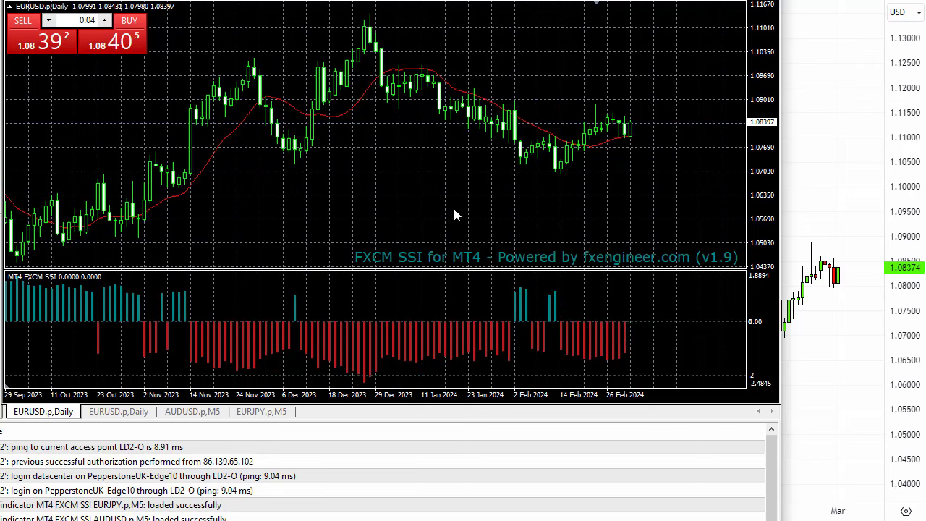
pyautogui.moveTo(466, 214); pyautogui.dragTo(434, 208)
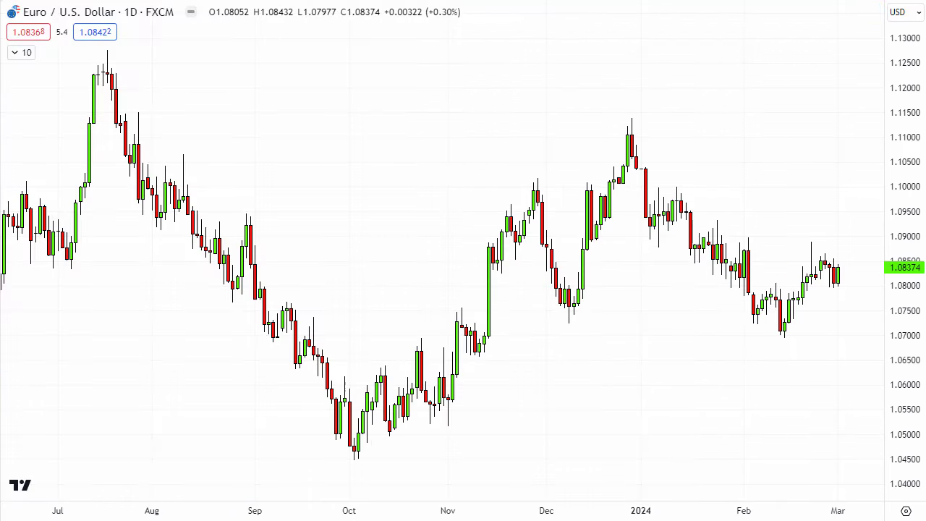
# Switch to the FXEngineer website, find MT4 FXCM SSI among its apps, and open the indicator's details.
pyautogui.click(217, 1)
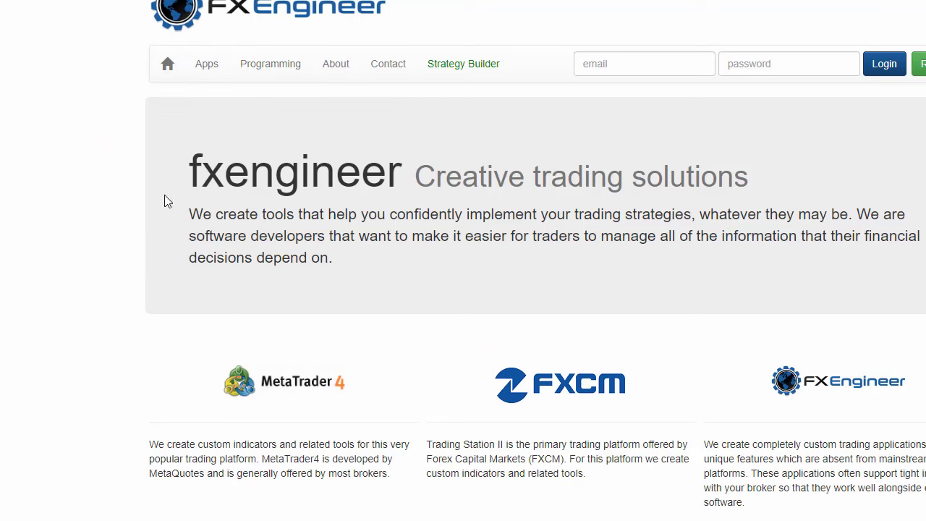
pyautogui.click(284, 389)
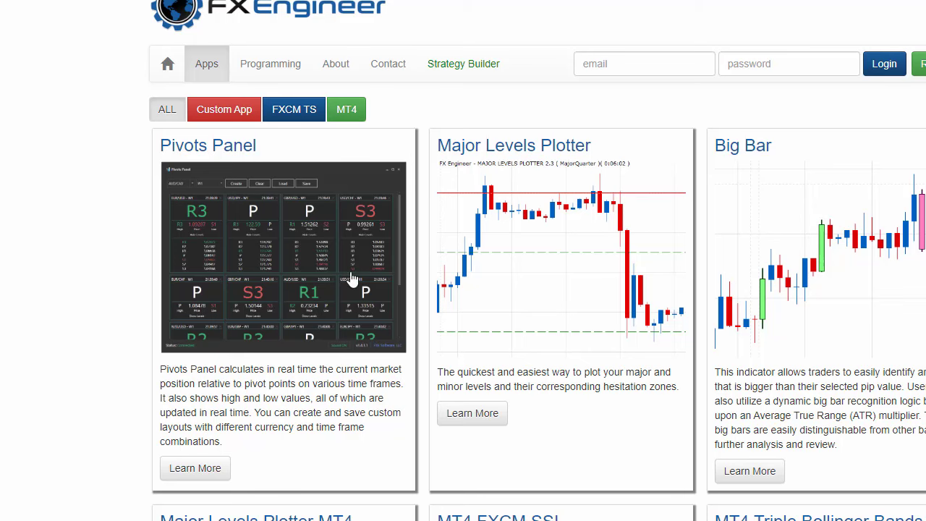
pyautogui.scroll(-5, 563, 302)
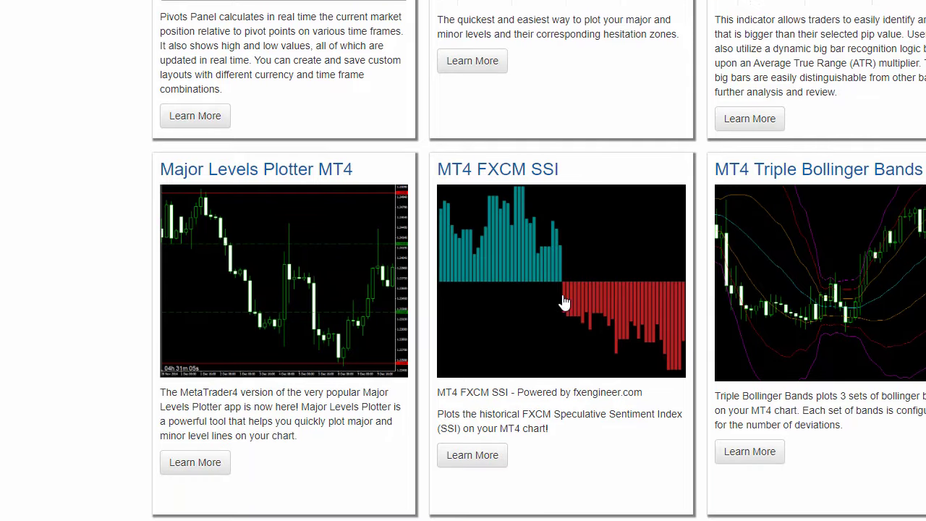
pyautogui.scroll(-1, 563, 301)
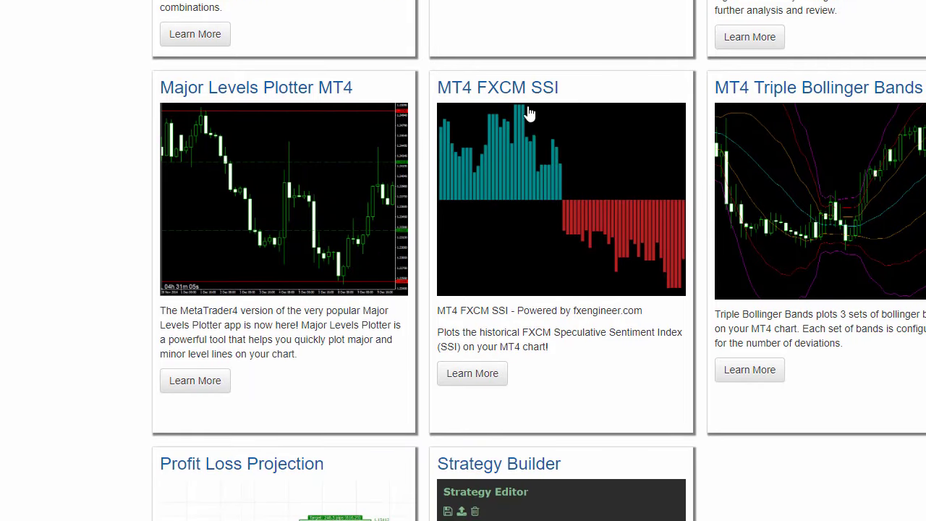
pyautogui.click(471, 374)
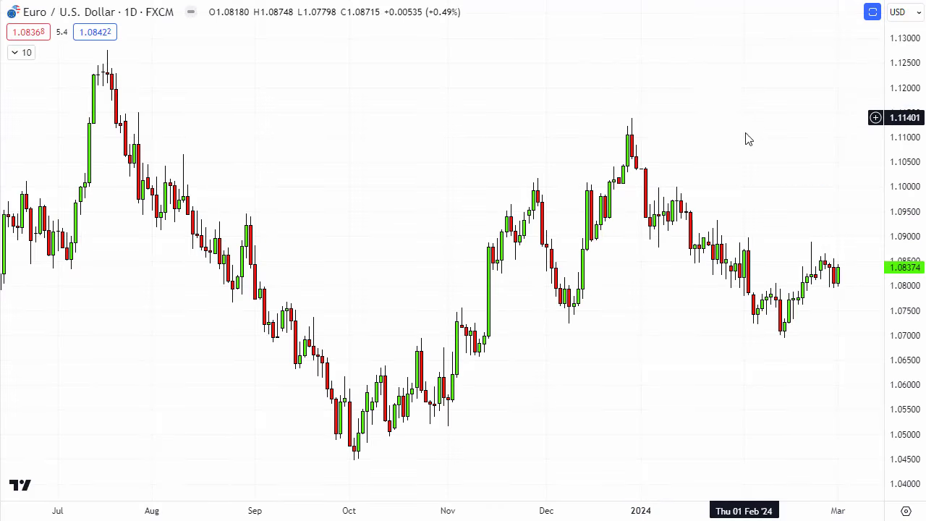
pyautogui.moveTo(693, 108); pyautogui.dragTo(680, 107)
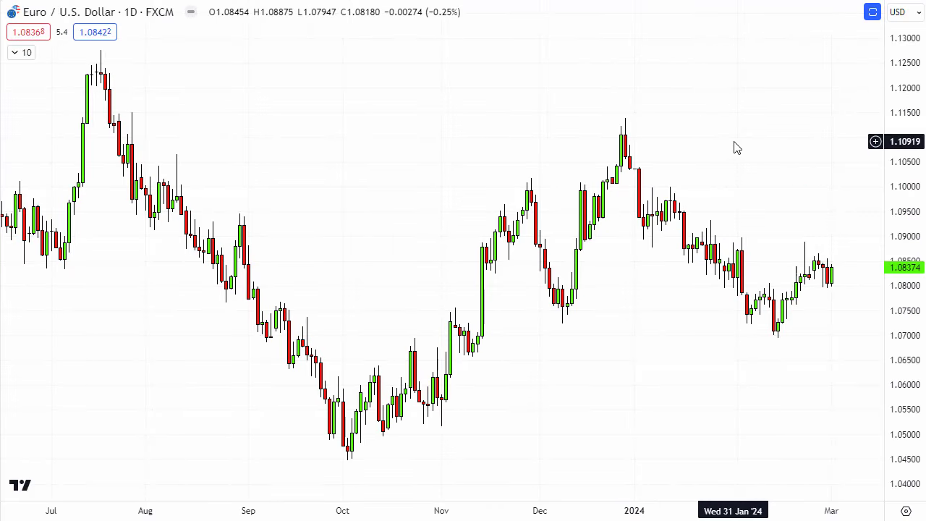